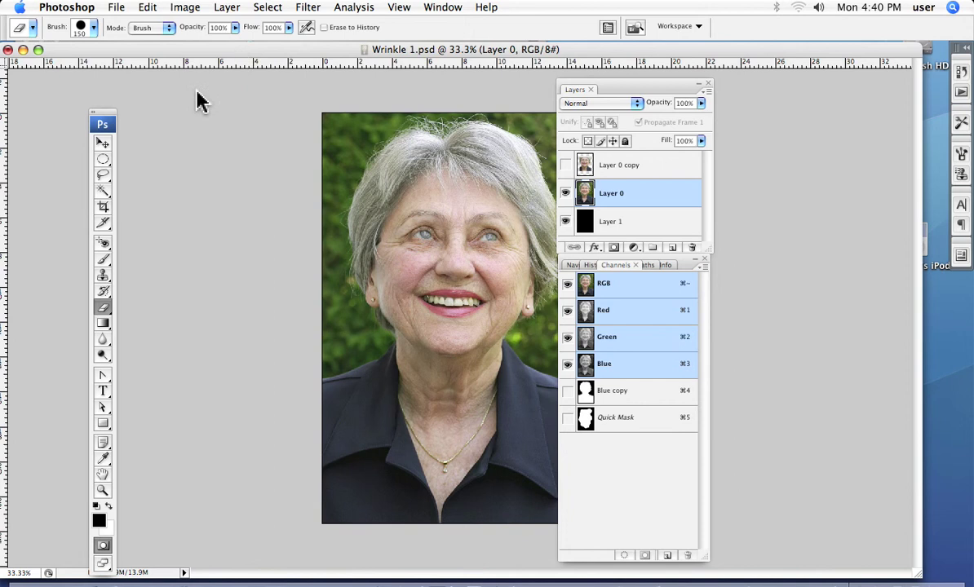
# Step: Rearrange the floating toolbox, Layers palette and Channels palette so that none of them covers the portrait
pyautogui.moveTo(102, 115); pyautogui.dragTo(274, 99)
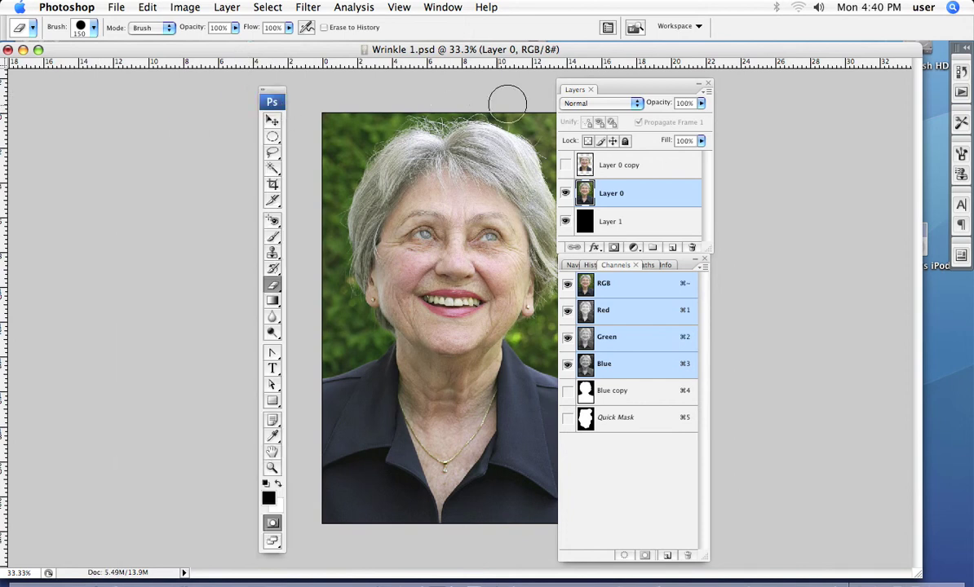
pyautogui.moveTo(617, 92); pyautogui.dragTo(667, 92)
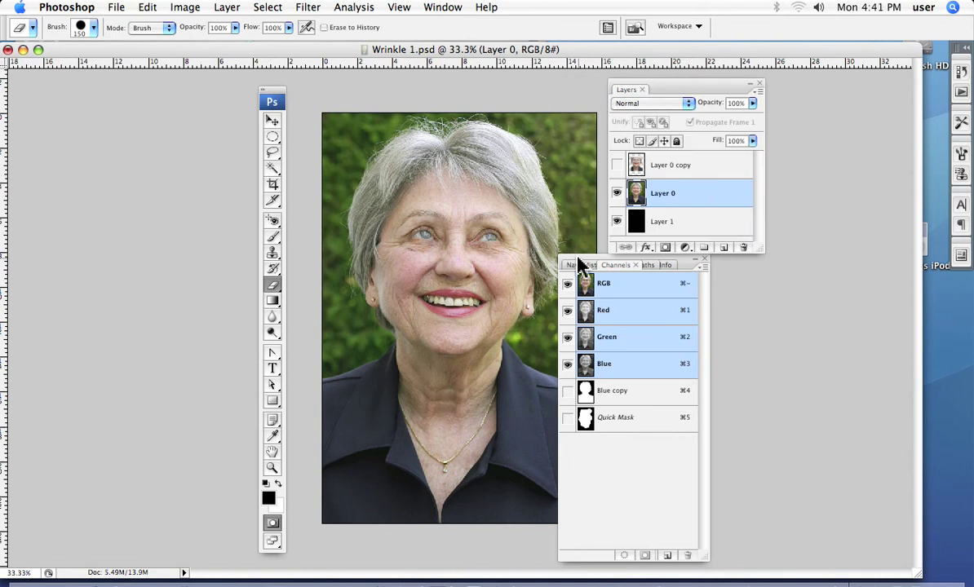
pyautogui.moveTo(579, 264); pyautogui.dragTo(630, 273)
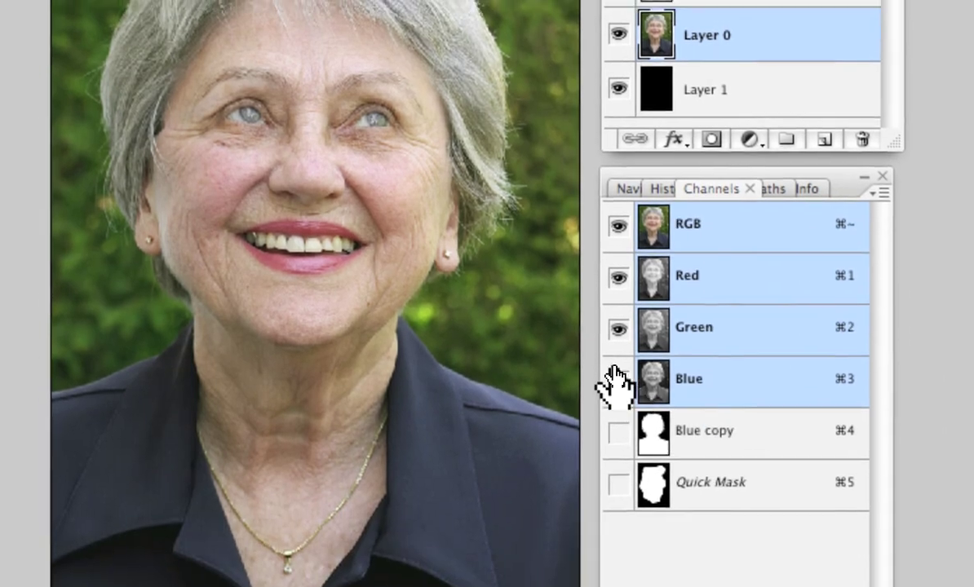
# Step: View the Red and Green channels of the portrait in isolation, and restore the full RGB composite
pyautogui.click(569, 371)
pyautogui.click(570, 318)
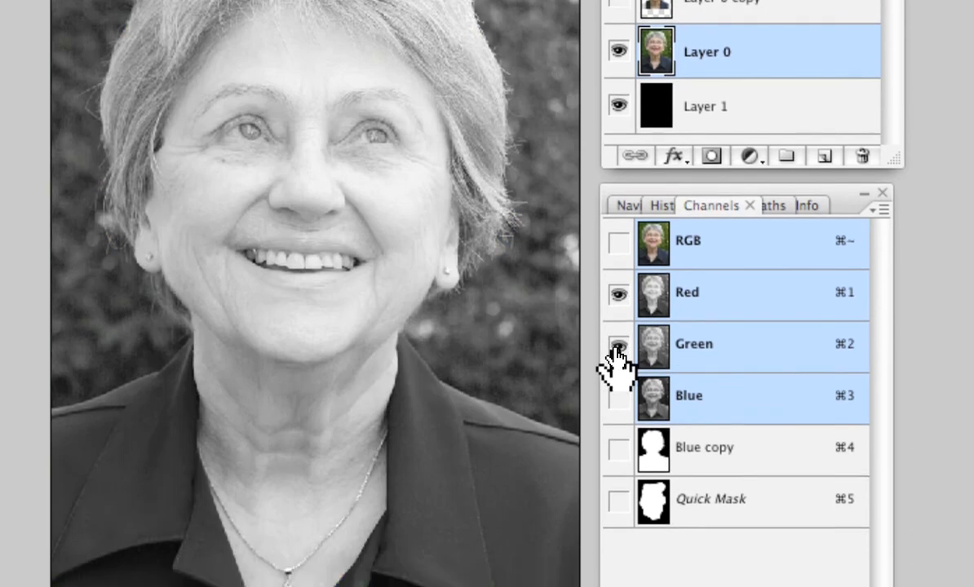
pyautogui.click(617, 372)
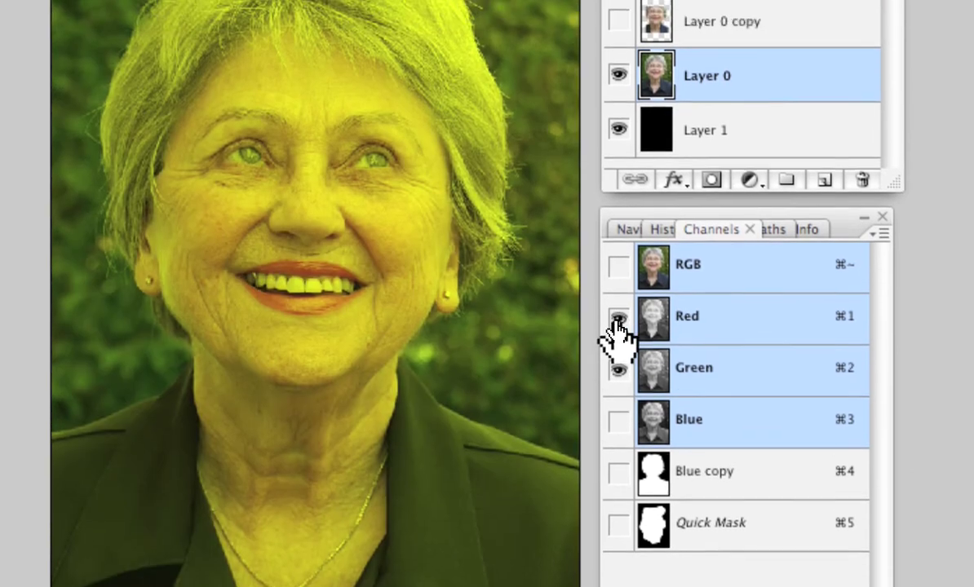
pyautogui.click(617, 321)
pyautogui.click(618, 423)
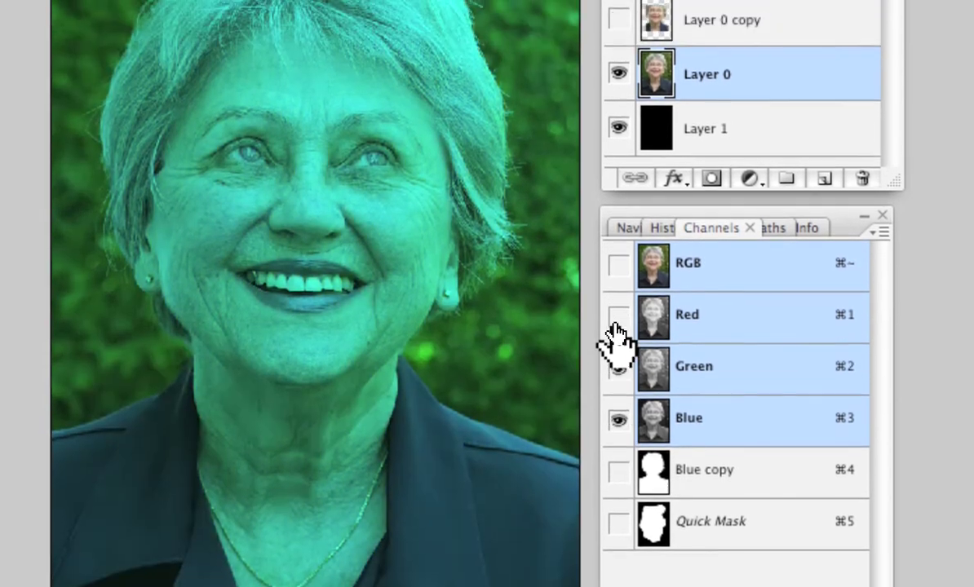
pyautogui.click(618, 322)
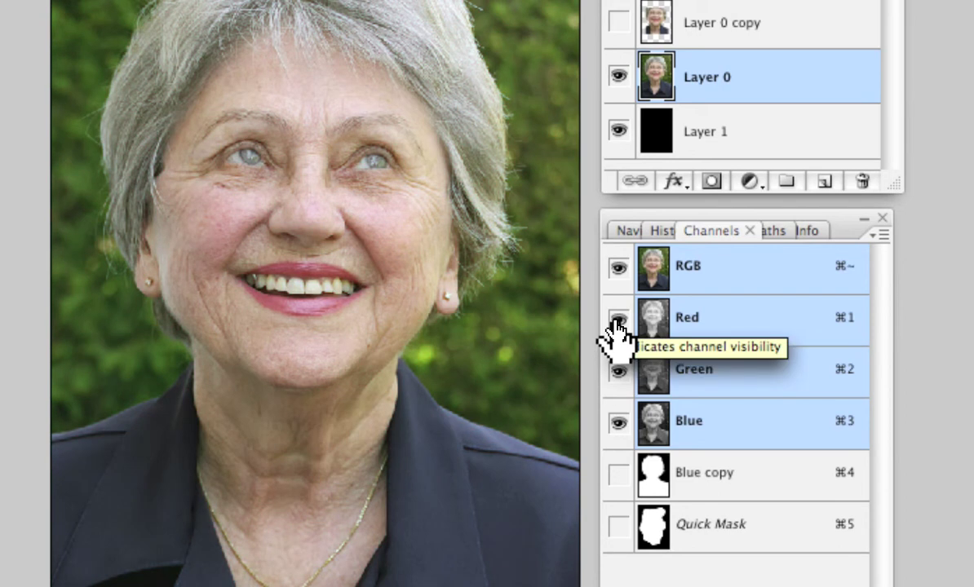
# Step: Compare the Blue, Red and Green channels one at a time for subject-to-background contrast, ending with only Blue visible
pyautogui.click(618, 324)
pyautogui.click(618, 374)
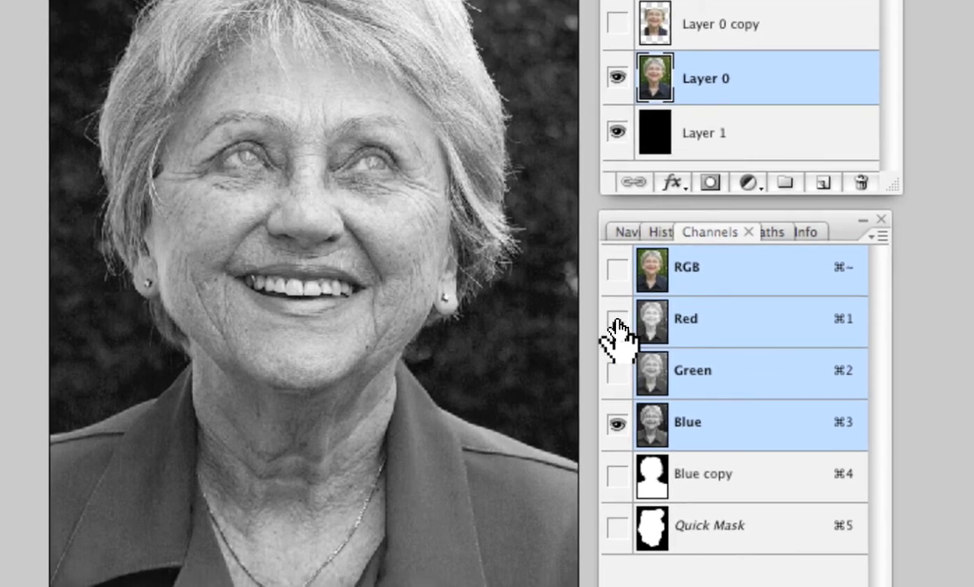
pyautogui.click(619, 322)
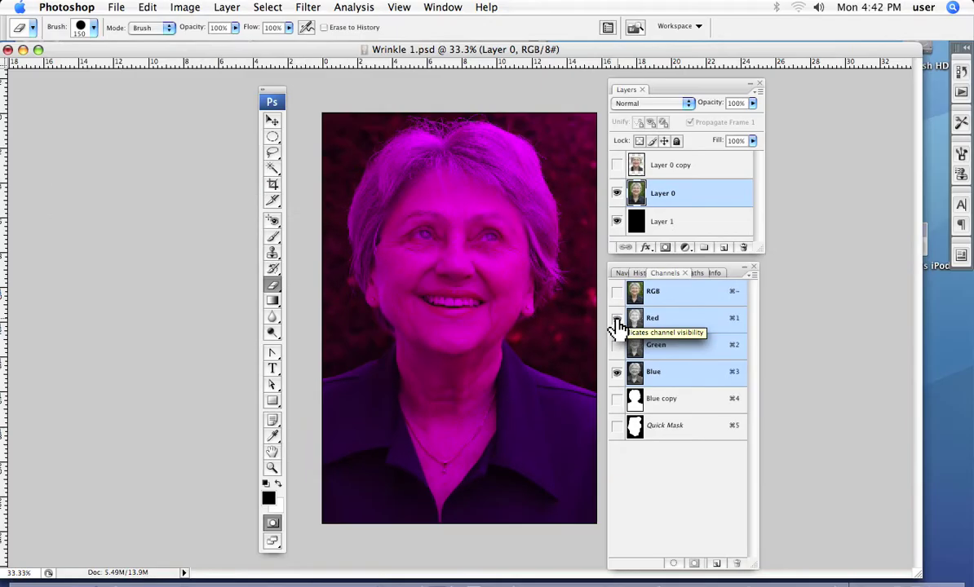
pyautogui.click(617, 373)
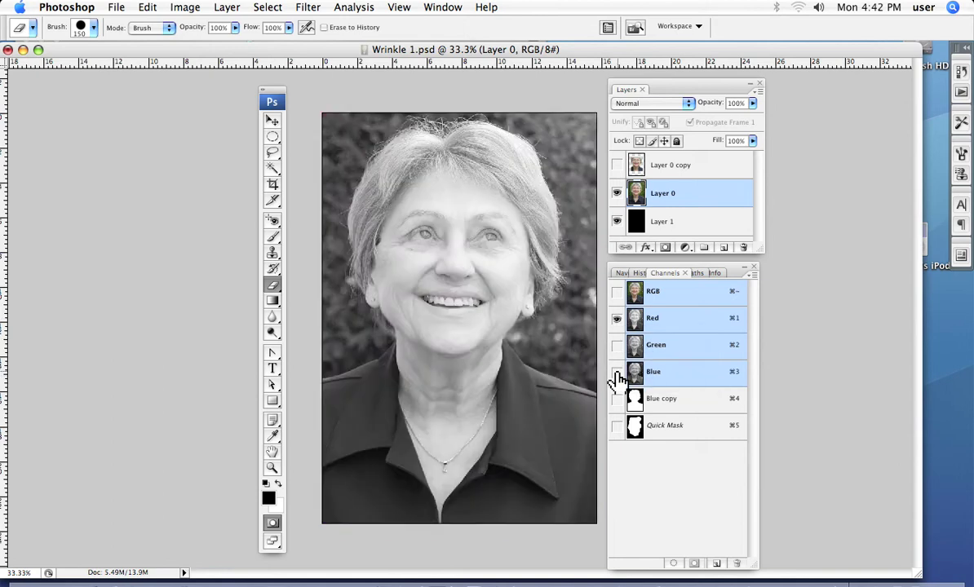
pyautogui.click(617, 346)
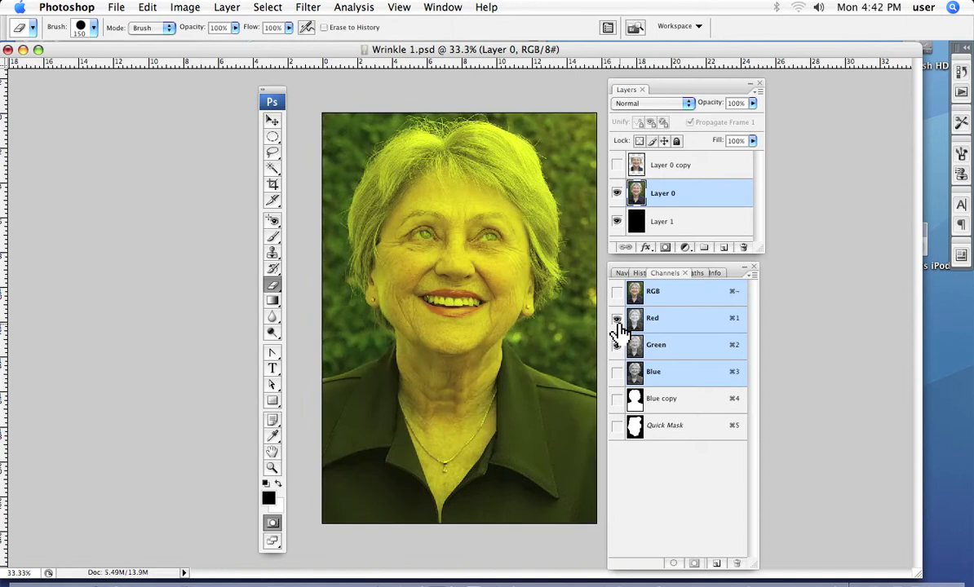
pyautogui.click(616, 319)
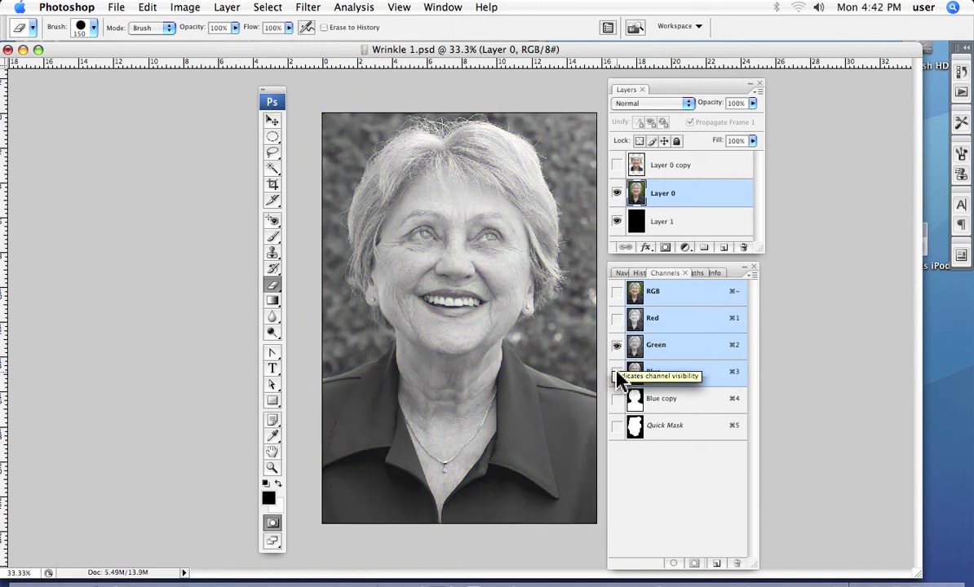
pyautogui.click(616, 373)
pyautogui.click(617, 346)
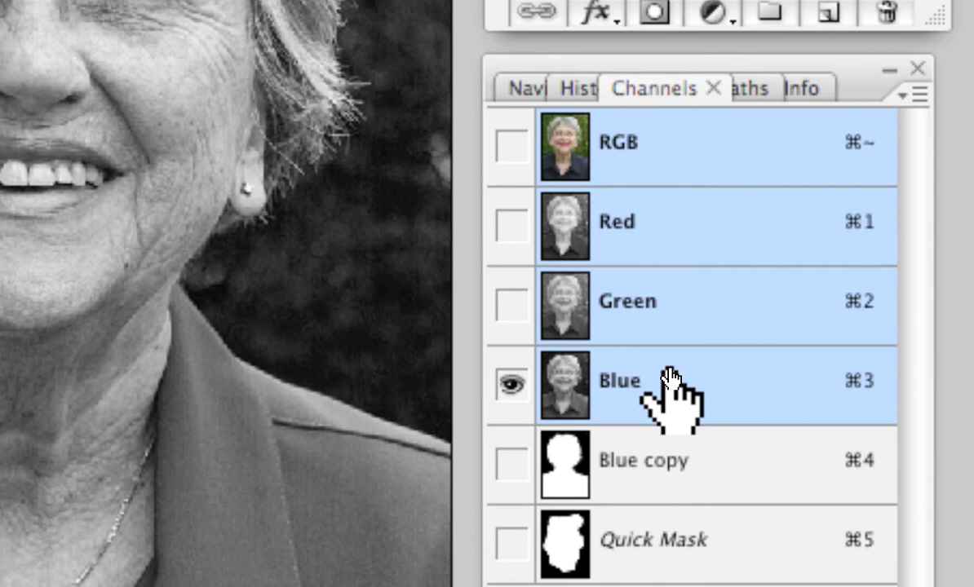
# Step: Duplicate the Blue channel and place the duplicate directly below Blue, above the existing Blue copy mask
pyautogui.moveTo(669, 379); pyautogui.dragTo(786, 586)
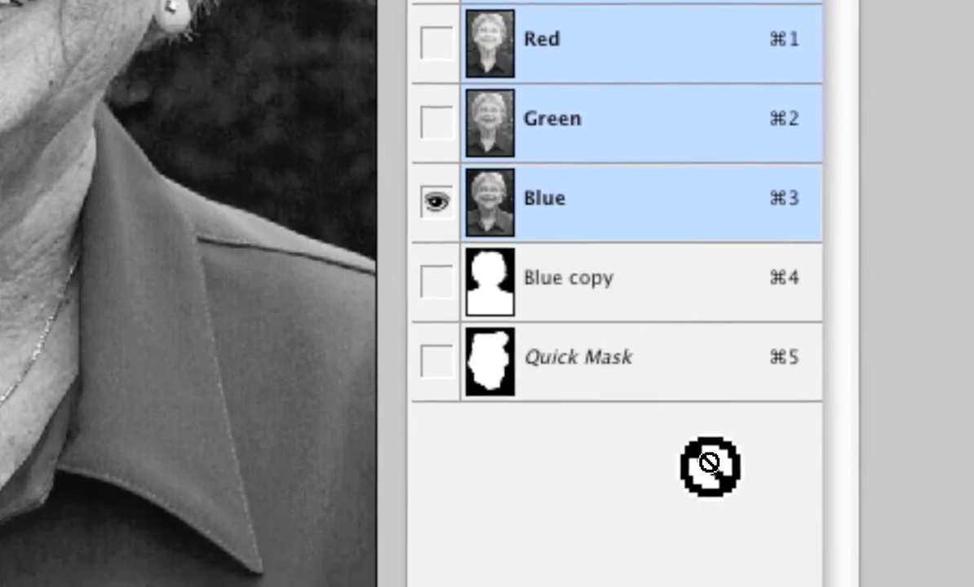
pyautogui.moveTo(710, 465); pyautogui.dragTo(717, 571)
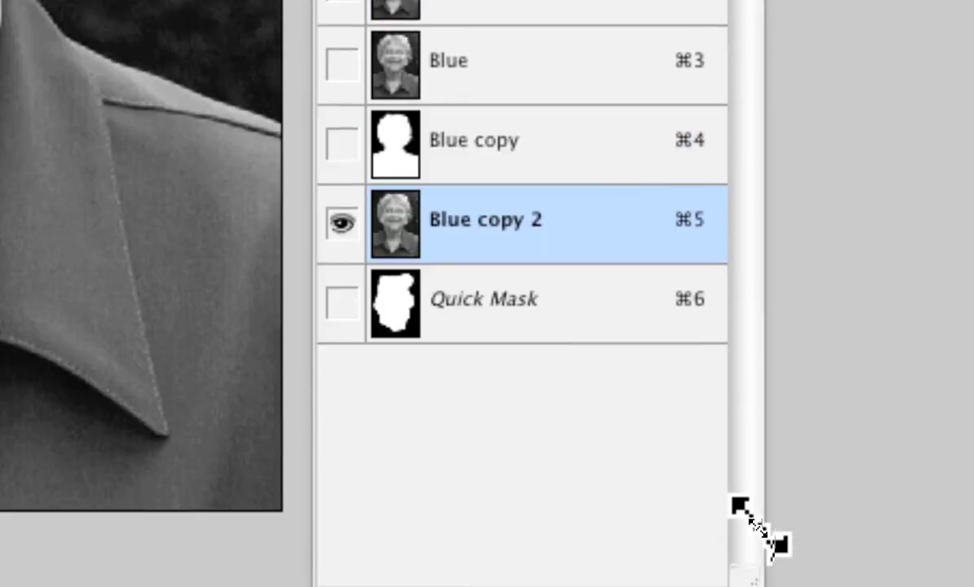
pyautogui.moveTo(761, 530); pyautogui.dragTo(747, 490)
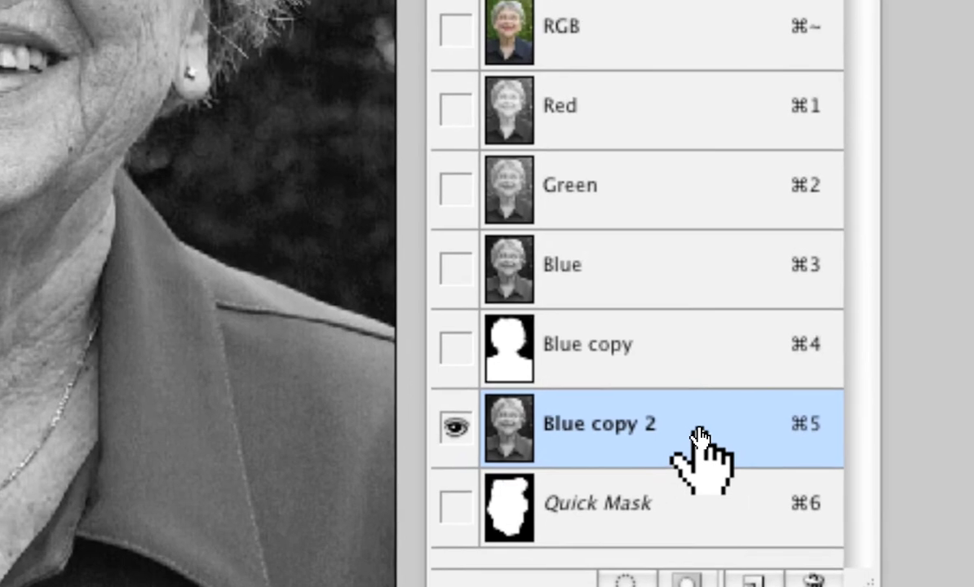
pyautogui.moveTo(608, 331); pyautogui.dragTo(602, 216)
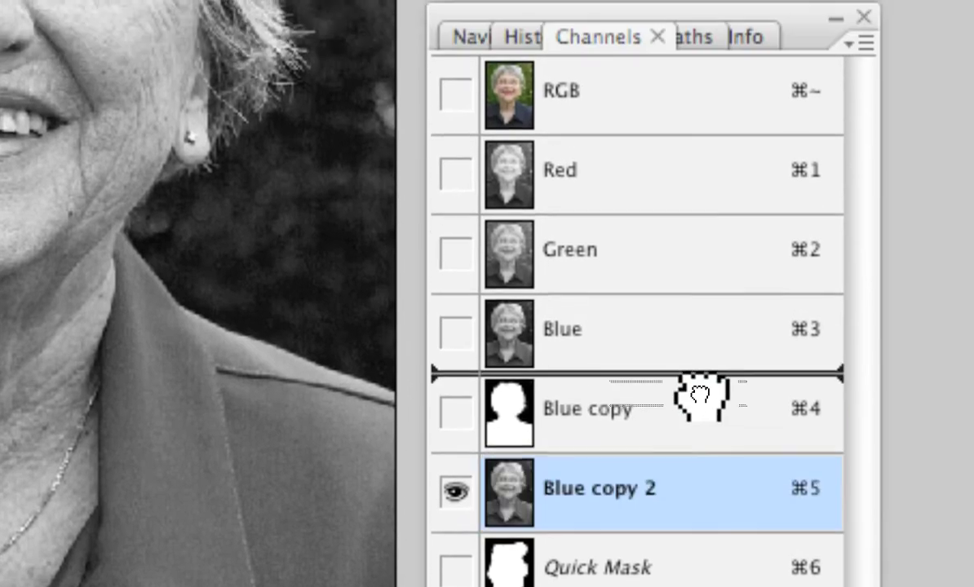
pyautogui.moveTo(700, 398); pyautogui.dragTo(696, 407)
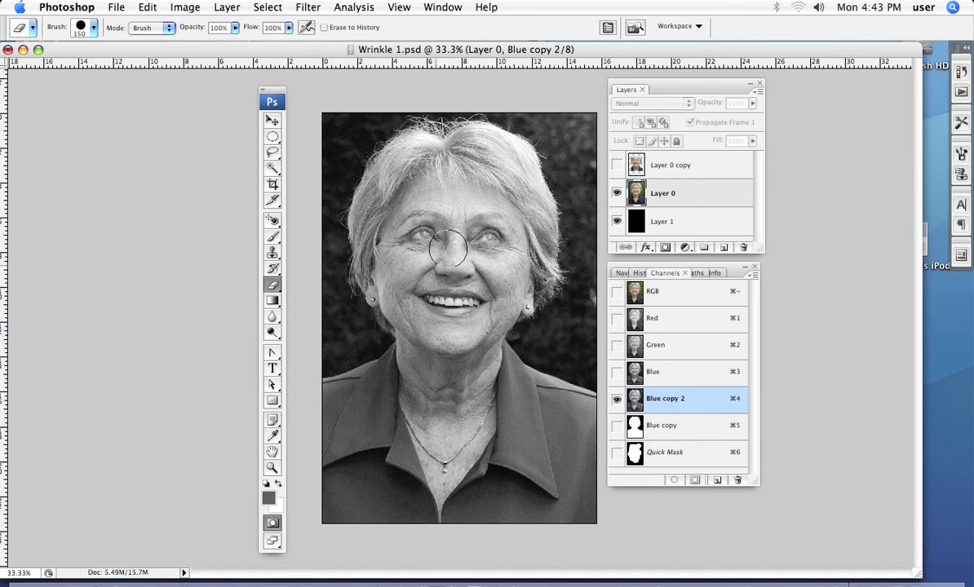
# Step: Examine the finished silhouette mask in the Blue copy channel, and return to showing only Blue copy 2
pyautogui.click(616, 426)
pyautogui.click(617, 400)
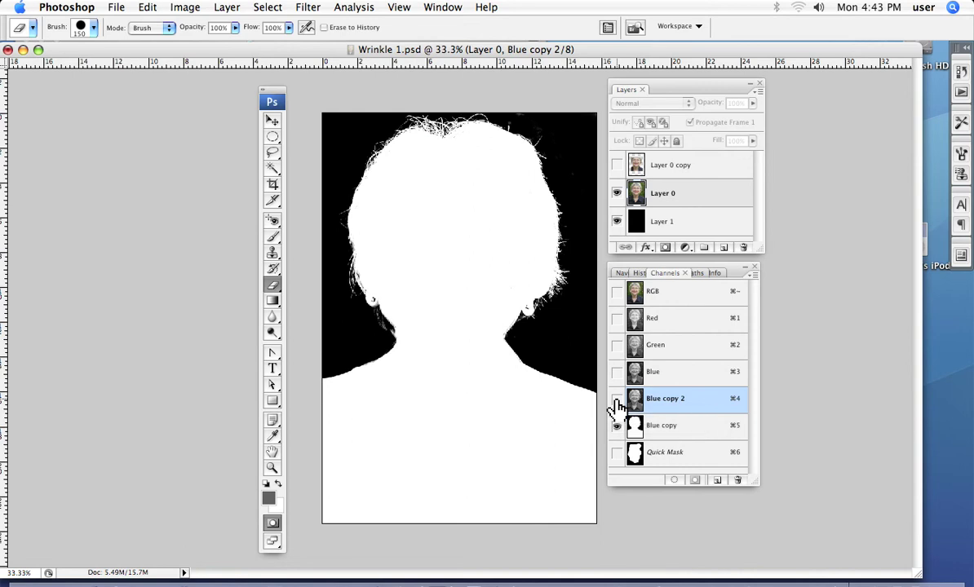
pyautogui.click(617, 398)
pyautogui.click(617, 426)
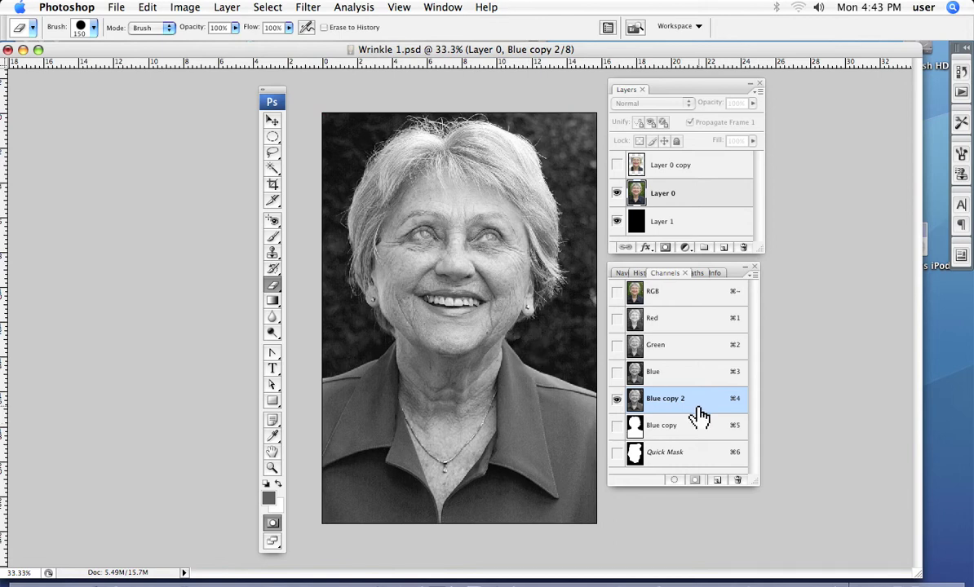
# Step: Open Levels for the Blue copy 2 channel, try a white input level of 202, and reset it to 255
pyautogui.click(188, 8)
pyautogui.moveTo(196, 51)
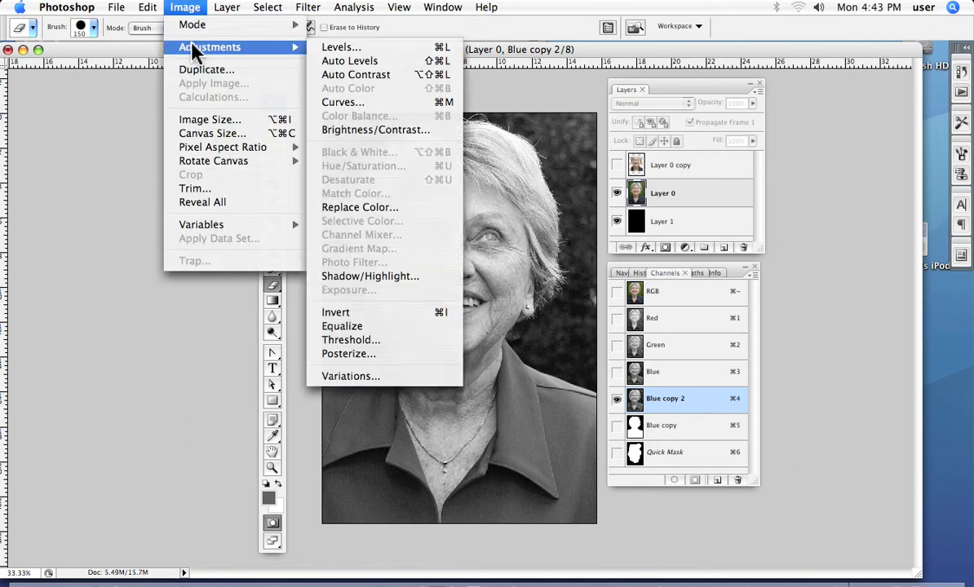
pyautogui.click(334, 50)
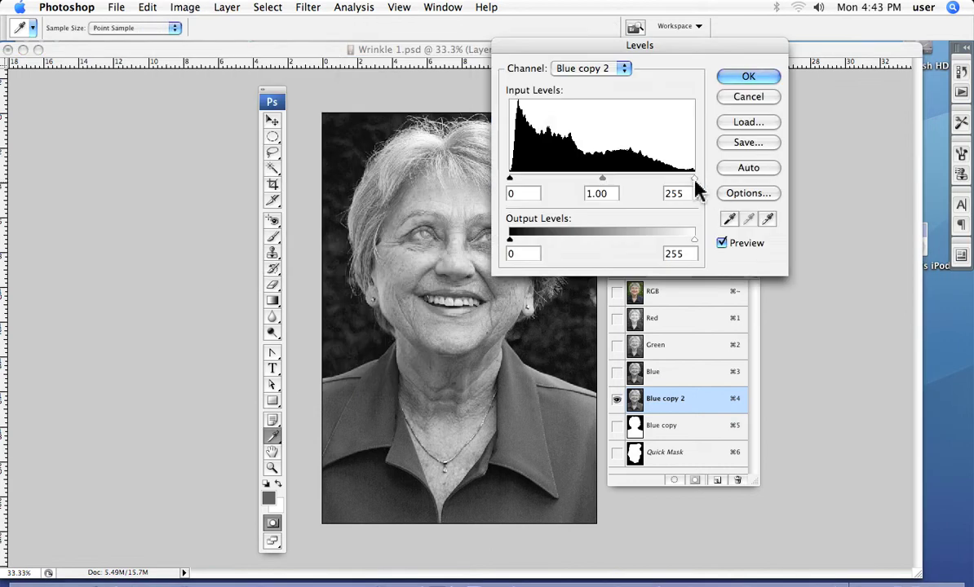
pyautogui.moveTo(695, 179); pyautogui.dragTo(658, 196)
pyautogui.moveTo(561, 48); pyautogui.dragTo(683, 137)
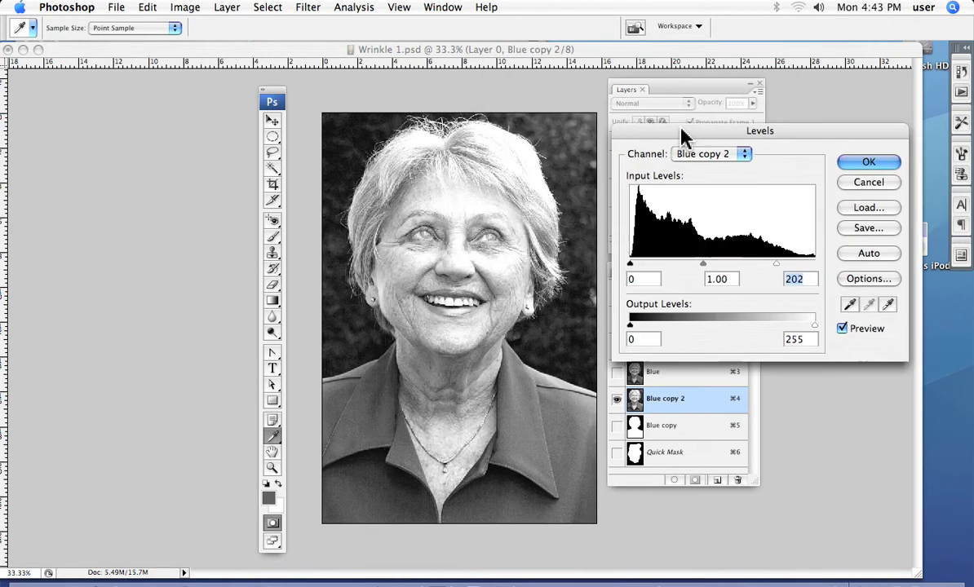
pyautogui.moveTo(775, 265); pyautogui.dragTo(826, 279)
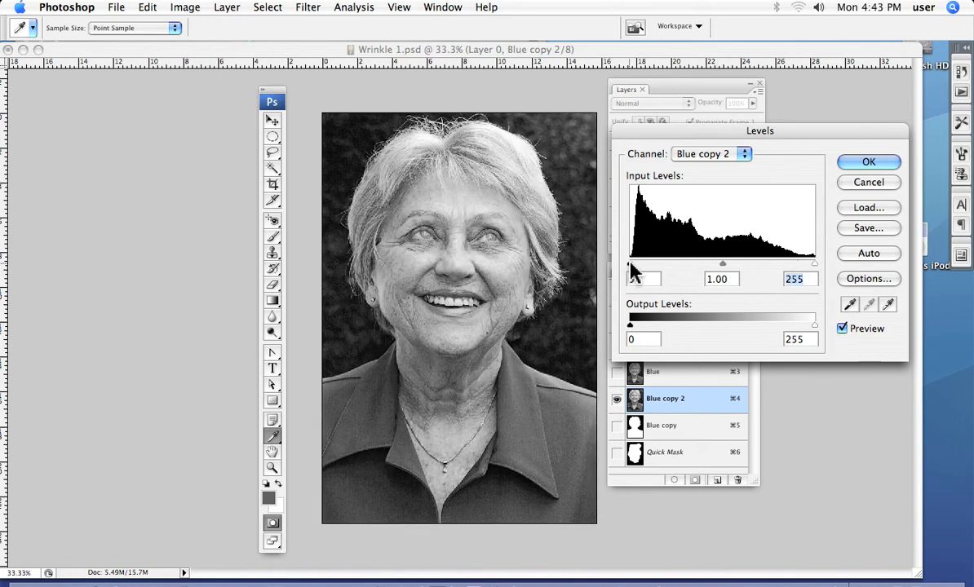
pyautogui.moveTo(630, 265)
pyautogui.mouseDown()
pyautogui.moveTo(723, 279)
pyautogui.moveTo(631, 277)
pyautogui.mouseUp()
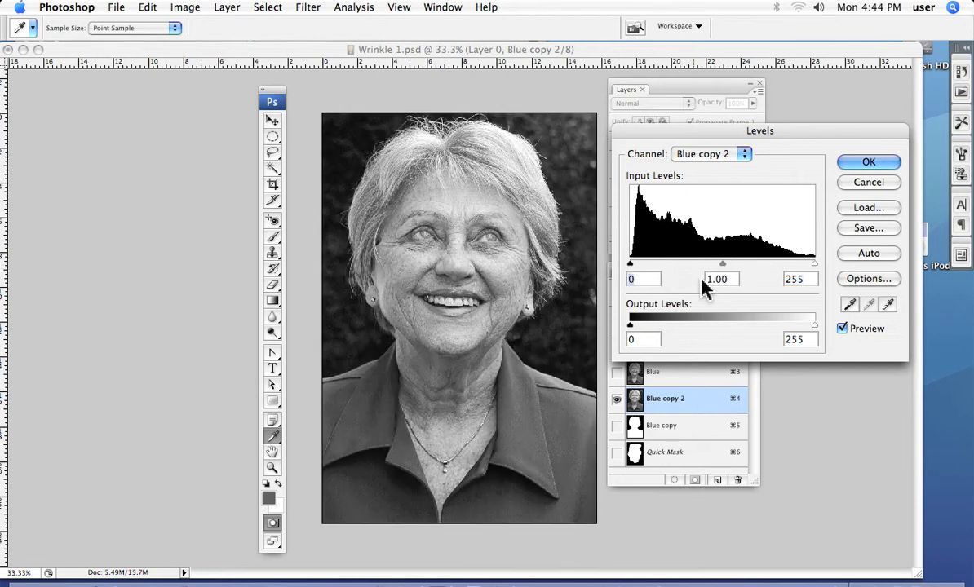
# Step: Raise the channel's contrast in Levels with a midtone value of 0.58 and a white input level of 163
pyautogui.moveTo(723, 268)
pyautogui.mouseDown()
pyautogui.moveTo(670, 274)
pyautogui.moveTo(760, 278)
pyautogui.moveTo(708, 270)
pyautogui.mouseUp()
pyautogui.moveTo(815, 267); pyautogui.dragTo(749, 274)
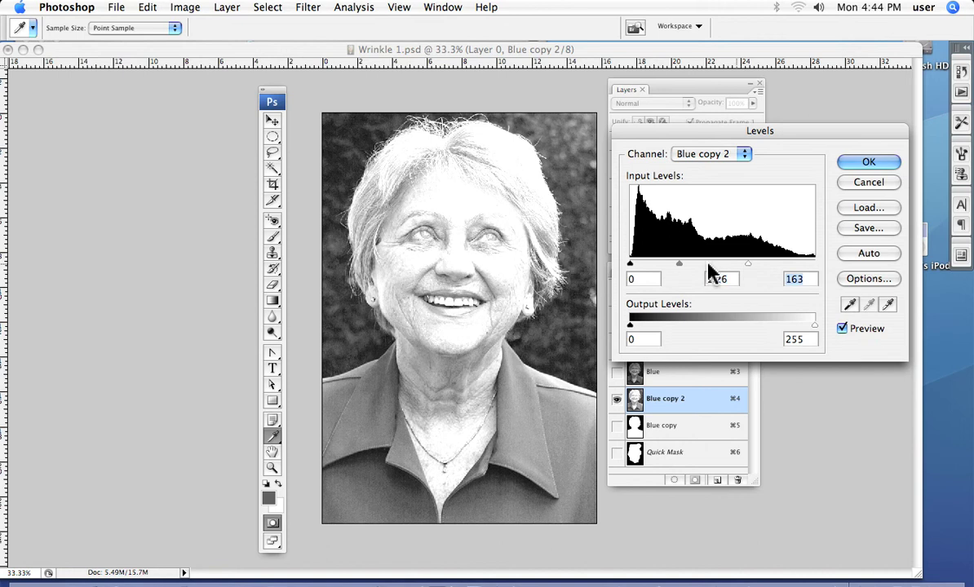
pyautogui.moveTo(681, 265); pyautogui.dragTo(697, 266)
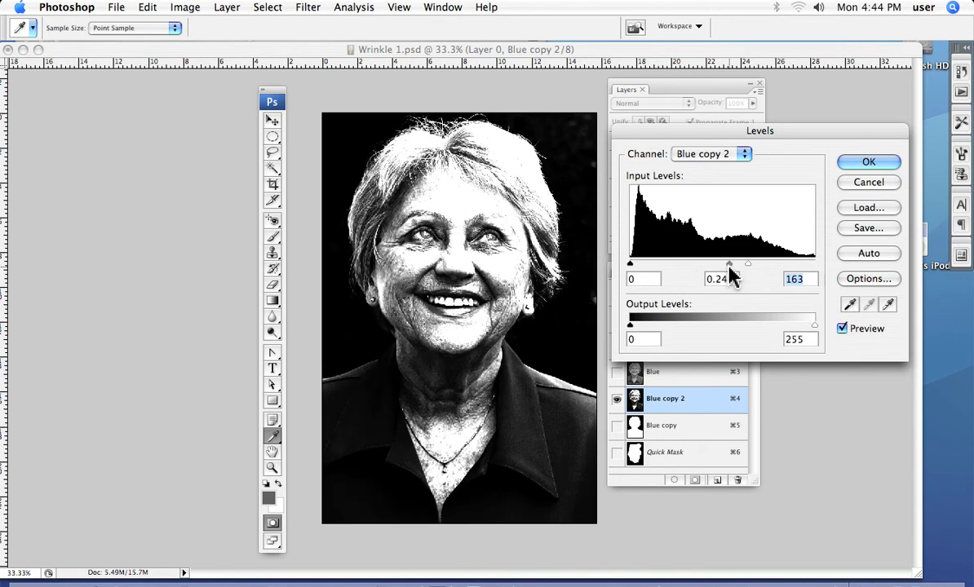
pyautogui.moveTo(729, 271); pyautogui.dragTo(710, 271)
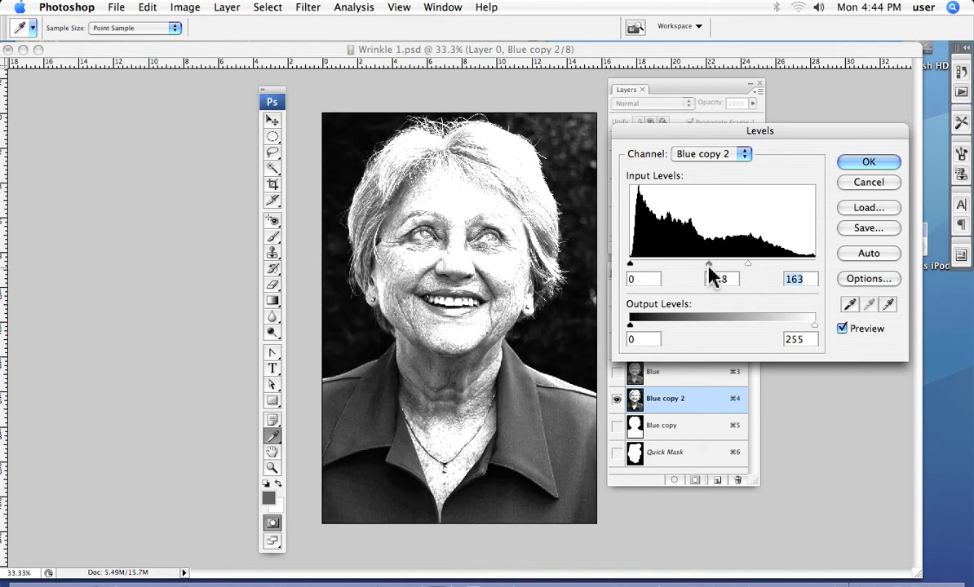
pyautogui.click(710, 279)
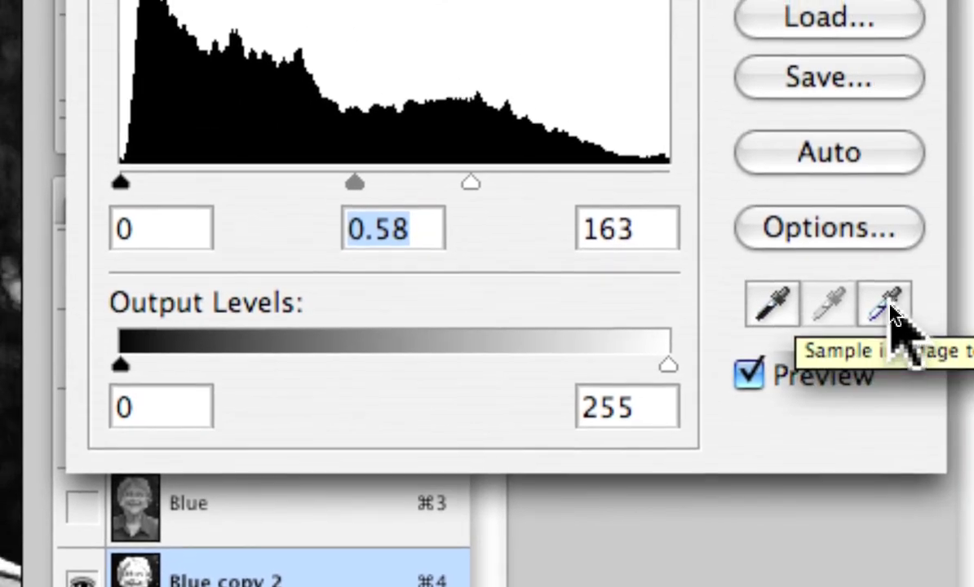
# Step: Sample the dark background as black point and the facial skin as white point in Levels, reaching input levels 65 and 81
pyautogui.click(965, 300)
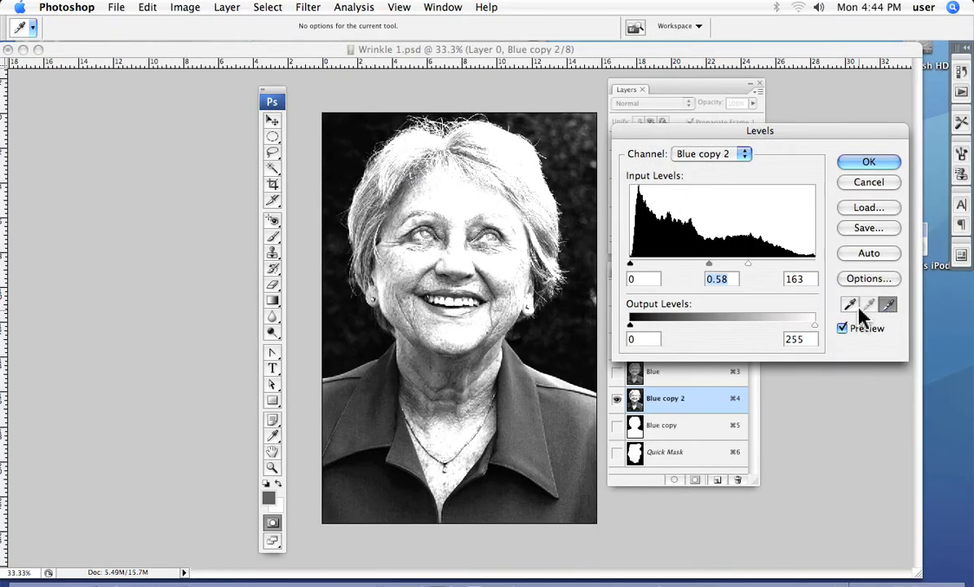
pyautogui.click(851, 309)
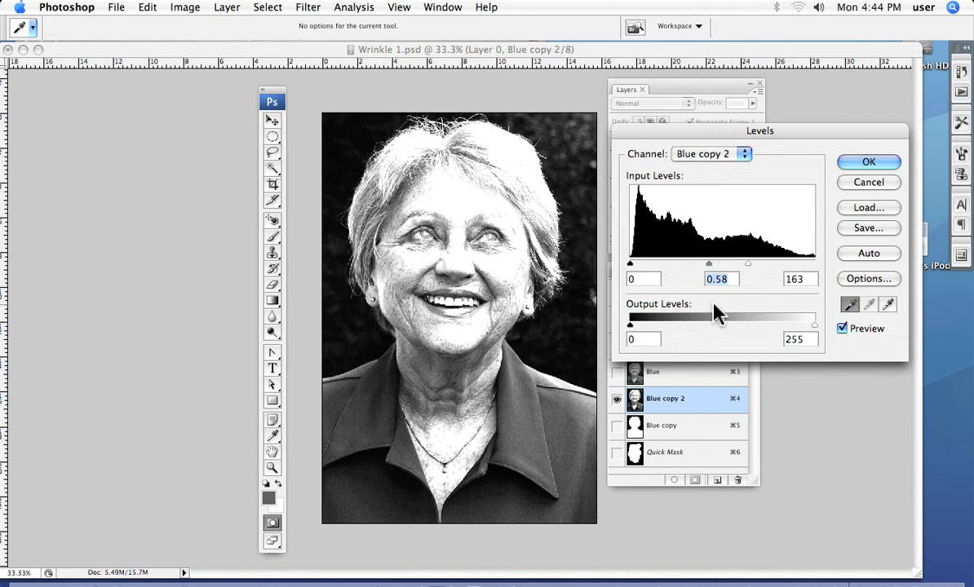
pyautogui.click(572, 173)
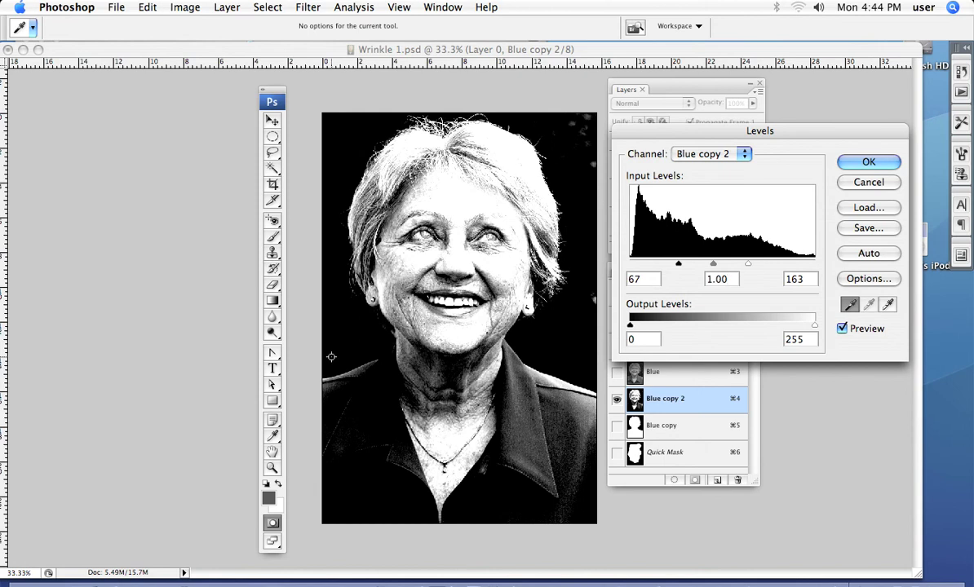
pyautogui.click(888, 304)
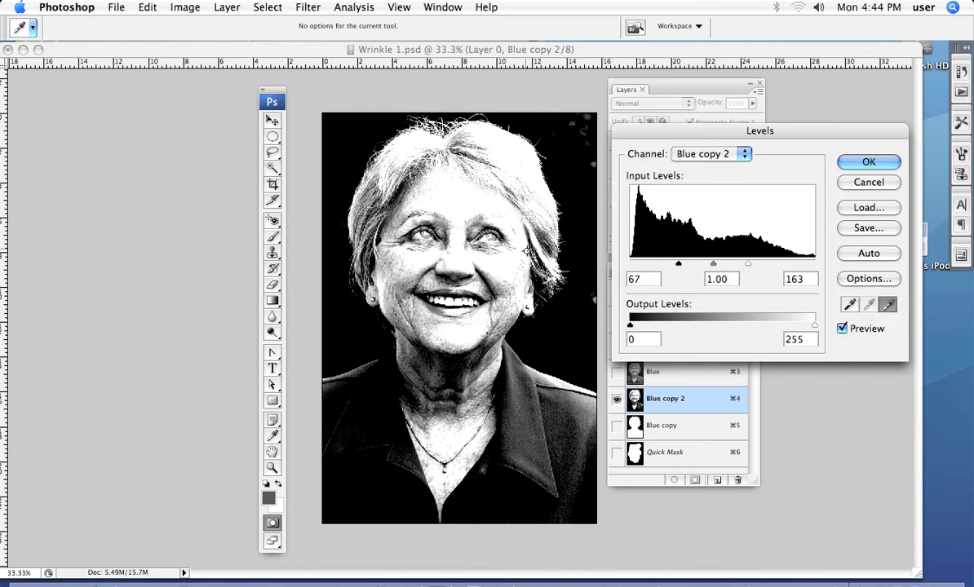
pyautogui.click(504, 275)
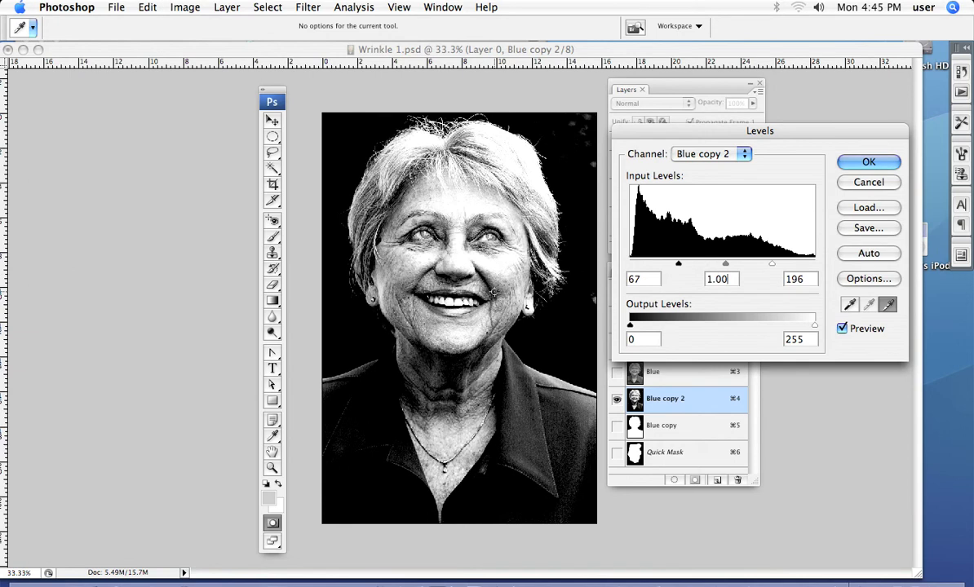
pyautogui.click(495, 288)
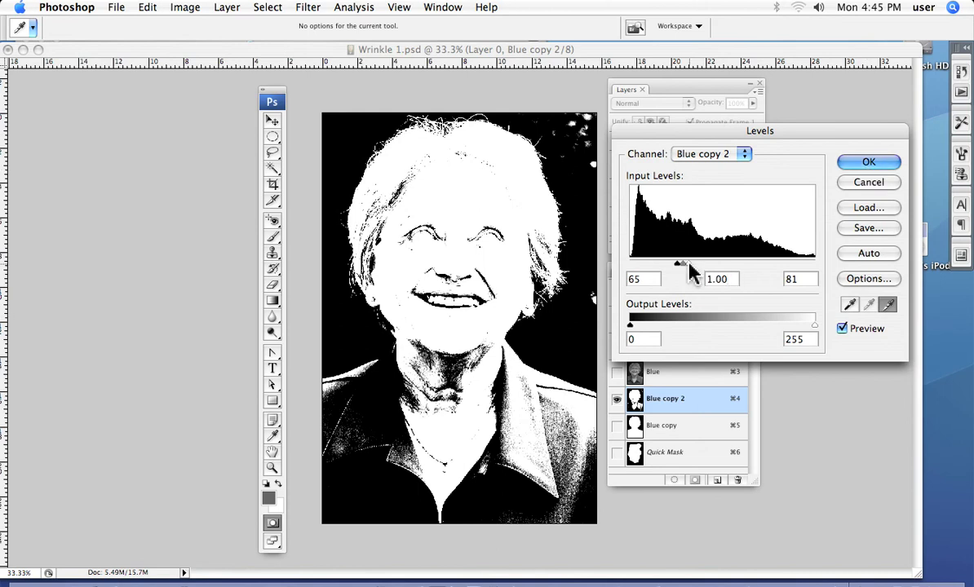
# Step: Fine-tune the Levels input sliders for the Blue copy 2 channel and apply the adjustment
pyautogui.moveTo(688, 266)
pyautogui.mouseDown()
pyautogui.moveTo(730, 271)
pyautogui.moveTo(671, 272)
pyautogui.moveTo(683, 275)
pyautogui.mouseUp()
pyautogui.click(810, 162)
pyautogui.press('e')
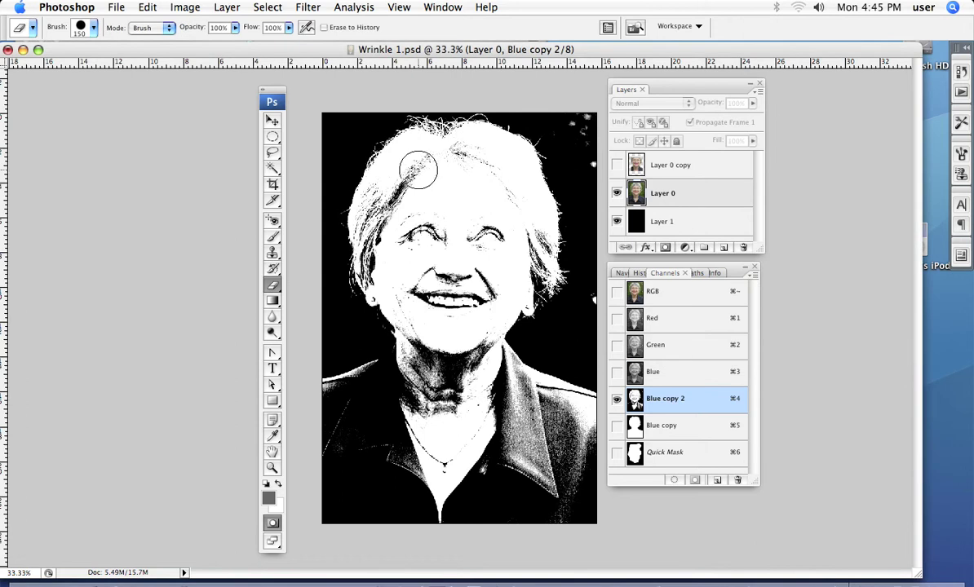
# Step: Apply Curves to Blue copy 2 with a point mapping input 70 to output 140 and the white point at input 199
pyautogui.click(186, 8)
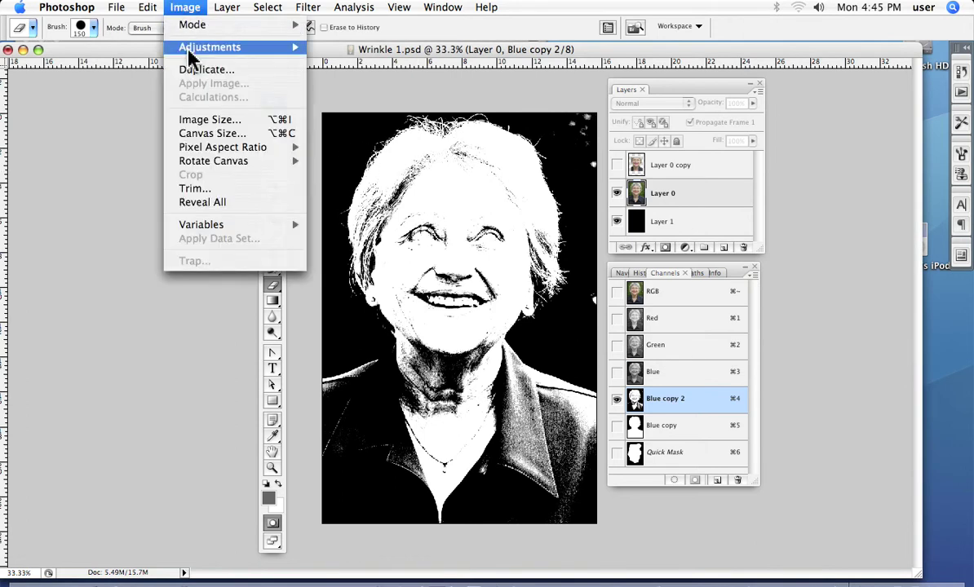
pyautogui.moveTo(189, 51)
pyautogui.click(334, 105)
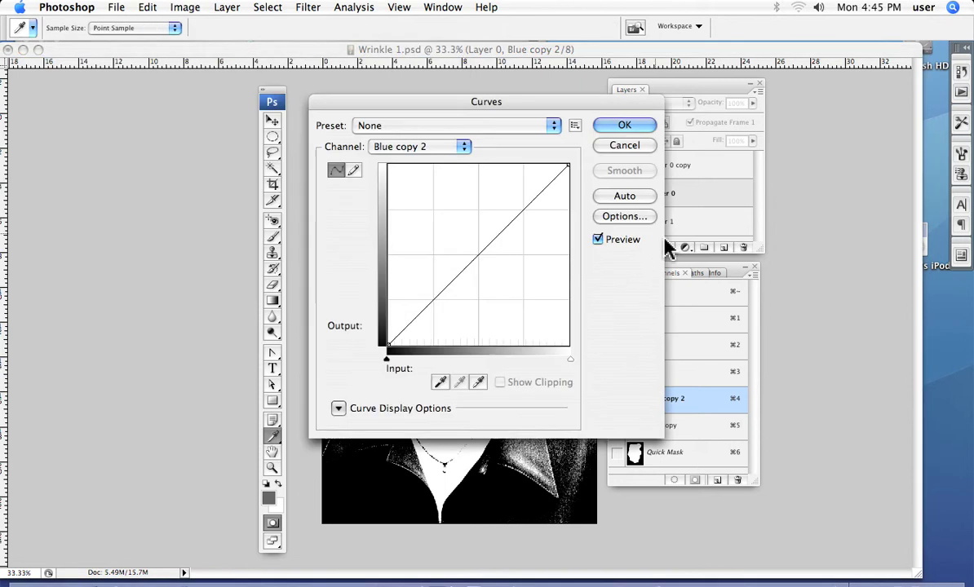
pyautogui.moveTo(367, 108); pyautogui.dragTo(724, 158)
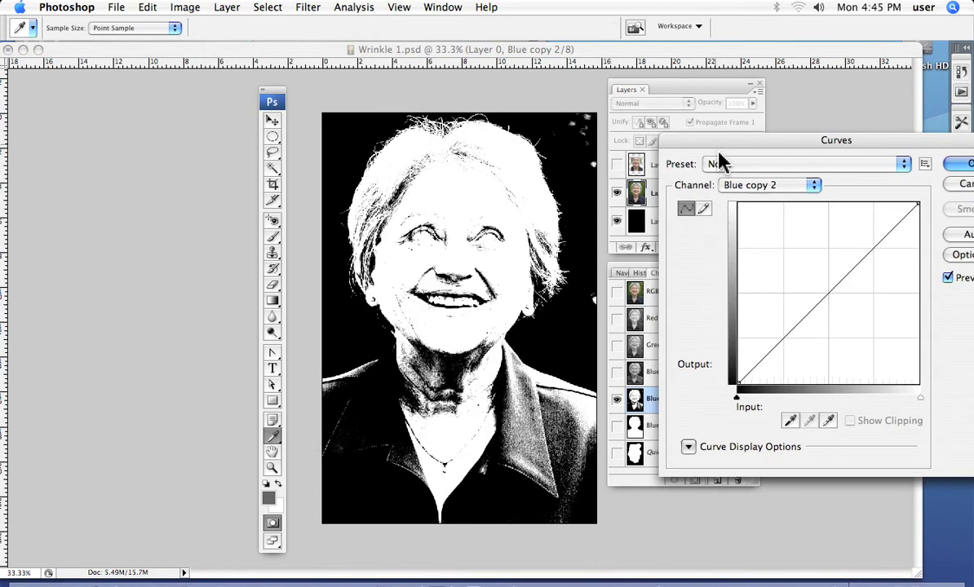
pyautogui.moveTo(815, 304); pyautogui.dragTo(789, 284)
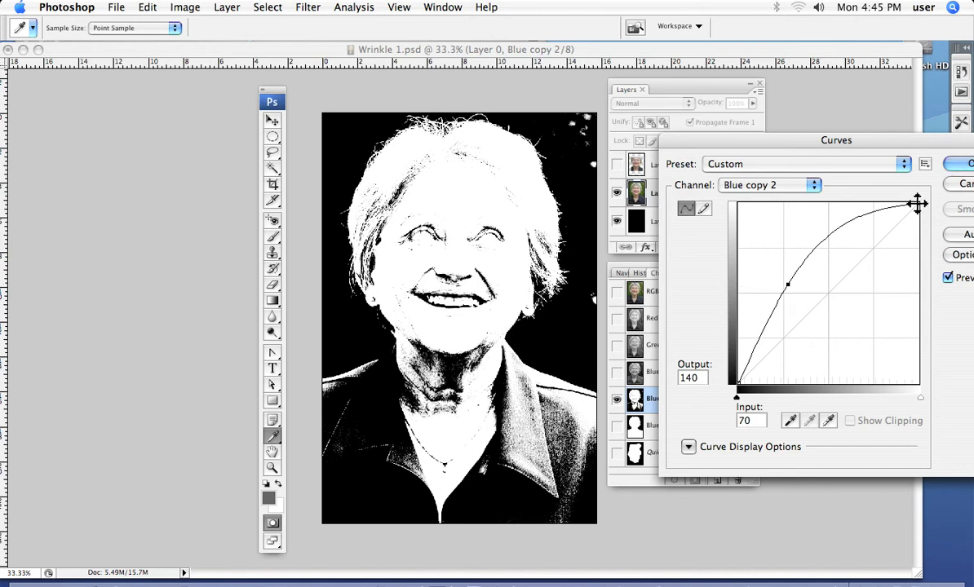
pyautogui.moveTo(917, 204); pyautogui.dragTo(881, 205)
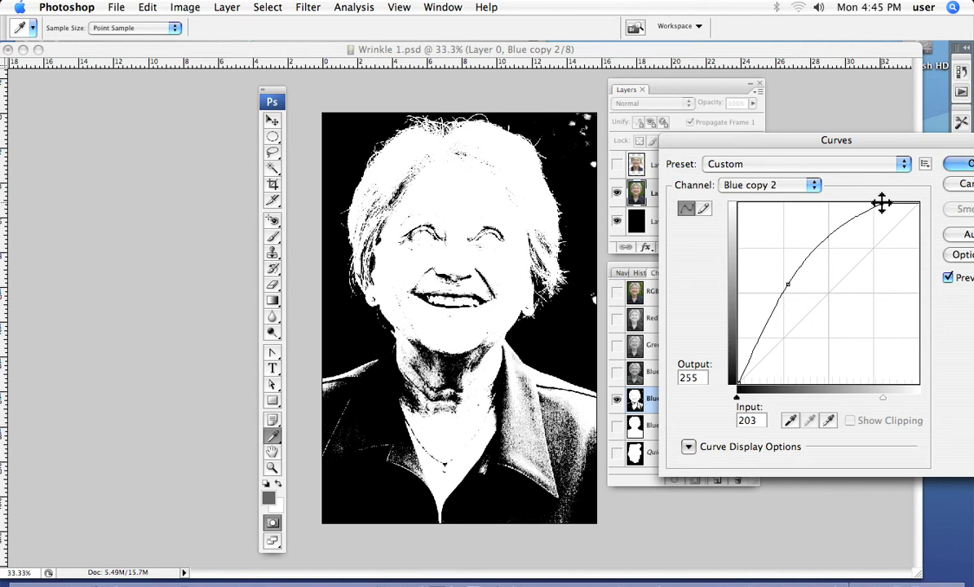
pyautogui.moveTo(882, 204)
pyautogui.mouseDown()
pyautogui.moveTo(885, 231)
pyautogui.moveTo(870, 186)
pyautogui.moveTo(879, 203)
pyautogui.mouseUp()
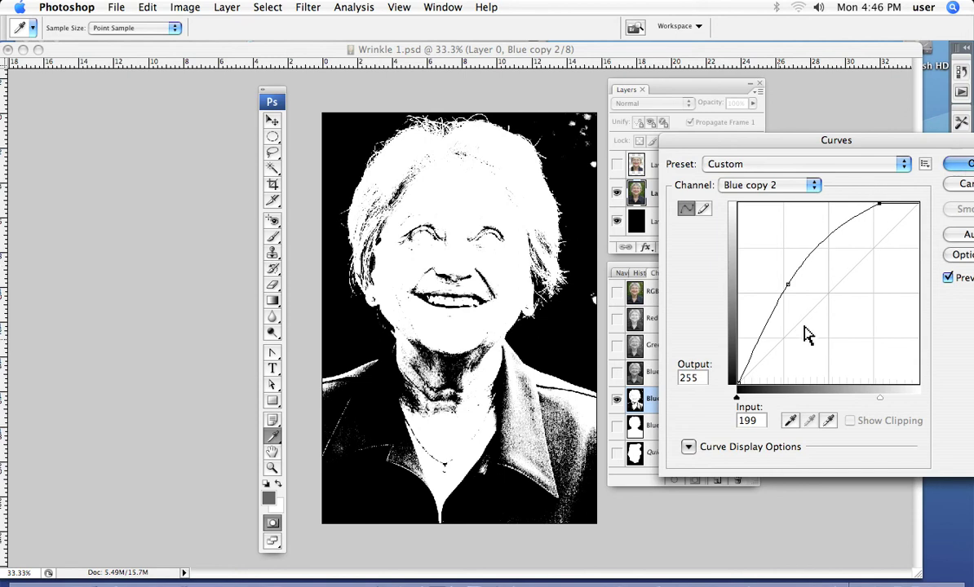
pyautogui.click(963, 166)
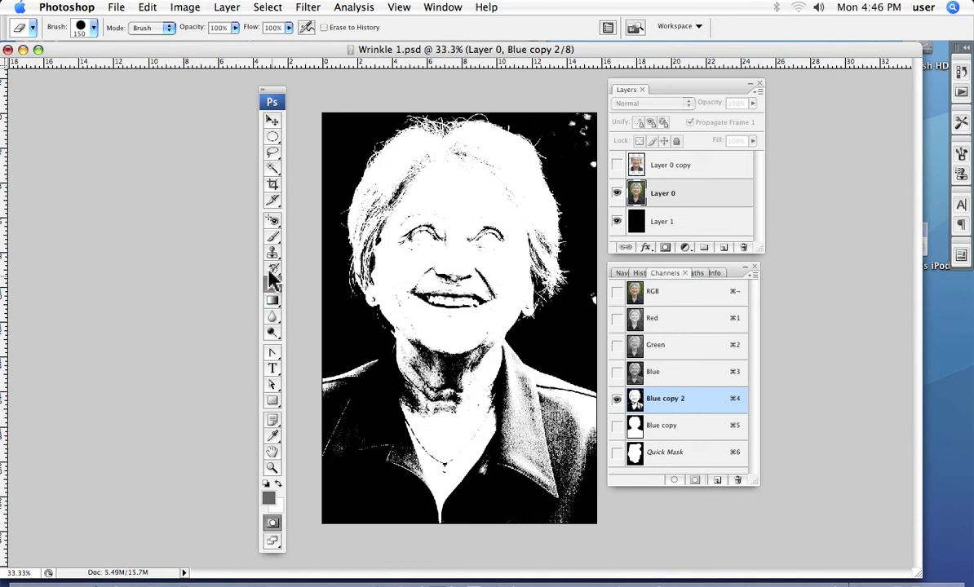
# Step: Paint the stray white background specks black, and erase the neck and clothing to solid white in Blue copy 2
pyautogui.click(272, 237)
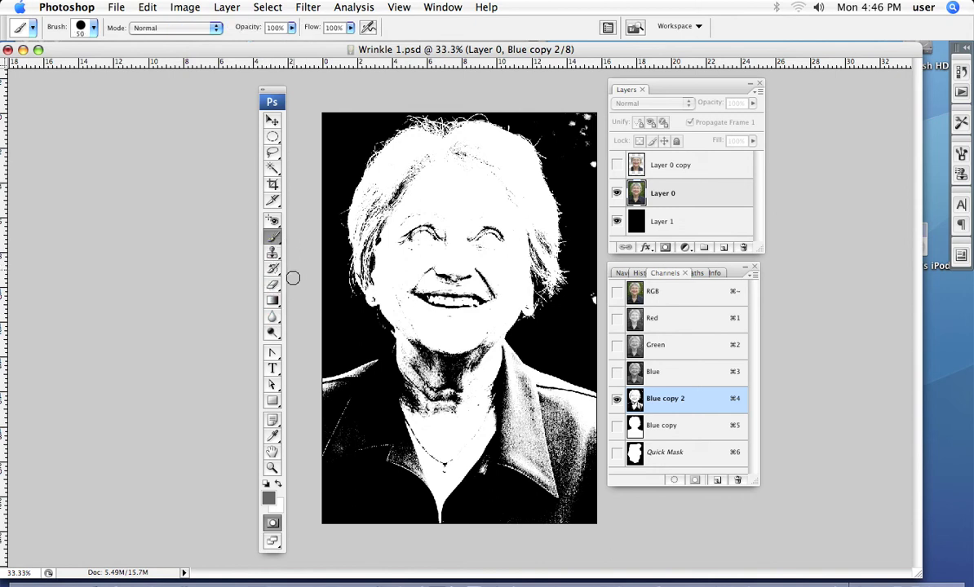
pyautogui.click(277, 484)
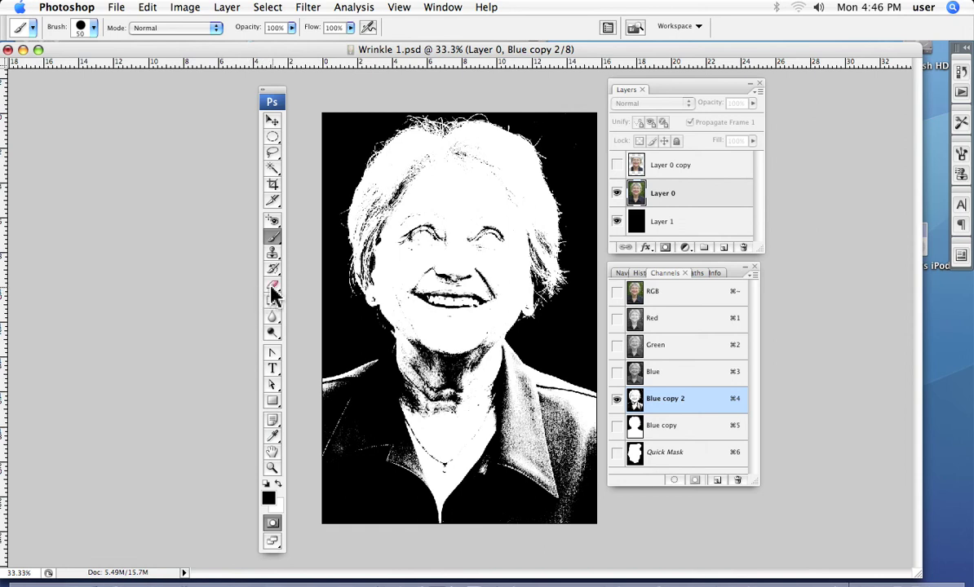
pyautogui.moveTo(272, 288); pyautogui.dragTo(281, 282)
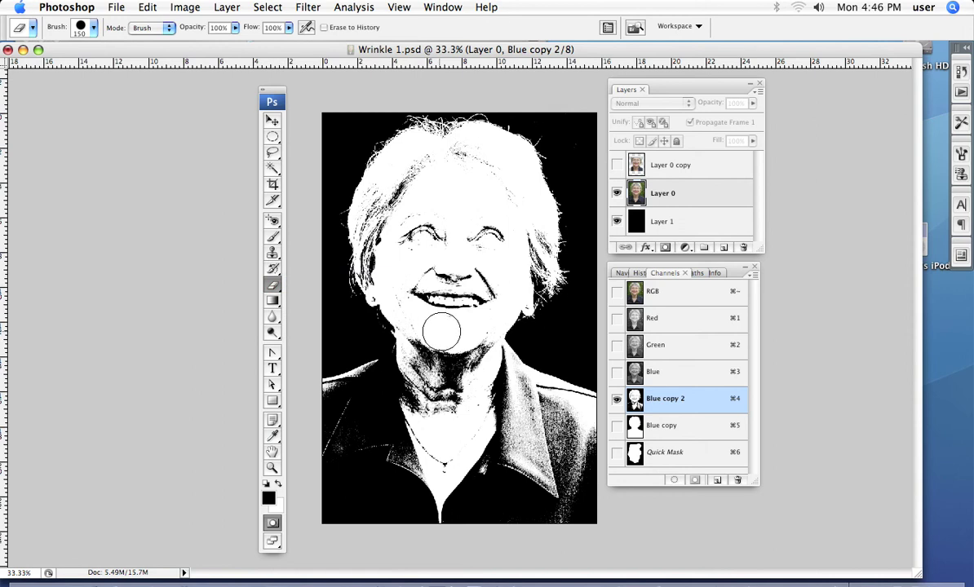
pyautogui.moveTo(441, 331)
pyautogui.mouseDown()
pyautogui.moveTo(450, 392)
pyautogui.moveTo(463, 354)
pyautogui.moveTo(454, 336)
pyautogui.moveTo(489, 348)
pyautogui.moveTo(516, 384)
pyautogui.moveTo(590, 414)
pyautogui.moveTo(578, 406)
pyautogui.moveTo(587, 419)
pyautogui.moveTo(583, 511)
pyautogui.mouseUp()
pyautogui.moveTo(534, 428)
pyautogui.mouseDown()
pyautogui.moveTo(511, 404)
pyautogui.moveTo(572, 436)
pyautogui.moveTo(555, 419)
pyautogui.moveTo(567, 460)
pyautogui.moveTo(485, 471)
pyautogui.moveTo(628, 486)
pyautogui.moveTo(473, 505)
pyautogui.moveTo(574, 509)
pyautogui.moveTo(501, 519)
pyautogui.moveTo(602, 522)
pyautogui.moveTo(397, 518)
pyautogui.moveTo(343, 502)
pyautogui.moveTo(376, 531)
pyautogui.moveTo(323, 525)
pyautogui.moveTo(308, 496)
pyautogui.moveTo(357, 489)
pyautogui.moveTo(328, 481)
pyautogui.moveTo(321, 397)
pyautogui.moveTo(414, 363)
pyautogui.moveTo(424, 342)
pyautogui.moveTo(448, 399)
pyautogui.moveTo(499, 430)
pyautogui.moveTo(489, 394)
pyautogui.moveTo(438, 381)
pyautogui.moveTo(443, 434)
pyautogui.moveTo(421, 392)
pyautogui.moveTo(416, 469)
pyautogui.moveTo(407, 388)
pyautogui.moveTo(328, 425)
pyautogui.moveTo(345, 463)
pyautogui.moveTo(334, 469)
pyautogui.moveTo(374, 461)
pyautogui.mouseUp()
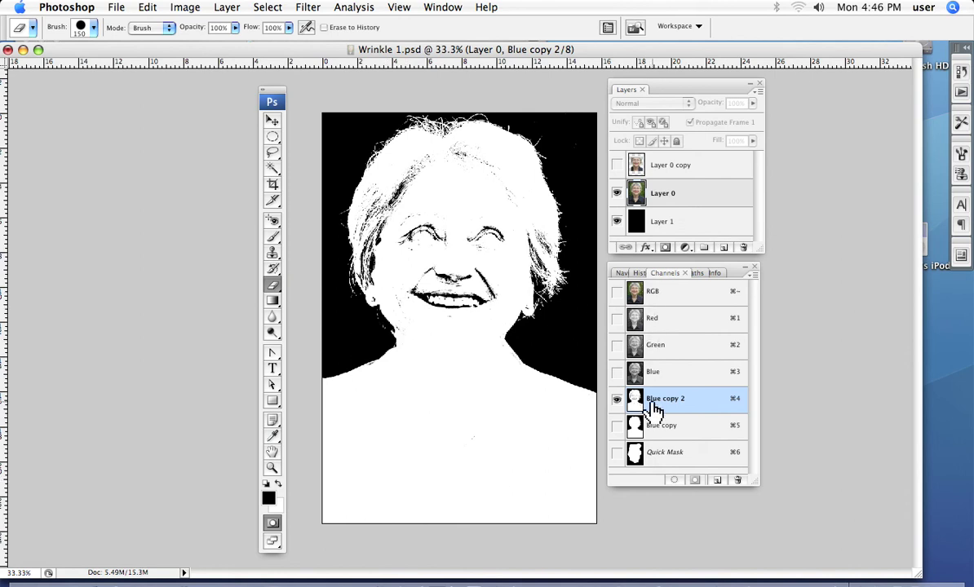
# Step: Erase the remaining dark details inside the face and hair to white in Blue copy 2, using the RGB overlay as reference
pyautogui.click(616, 292)
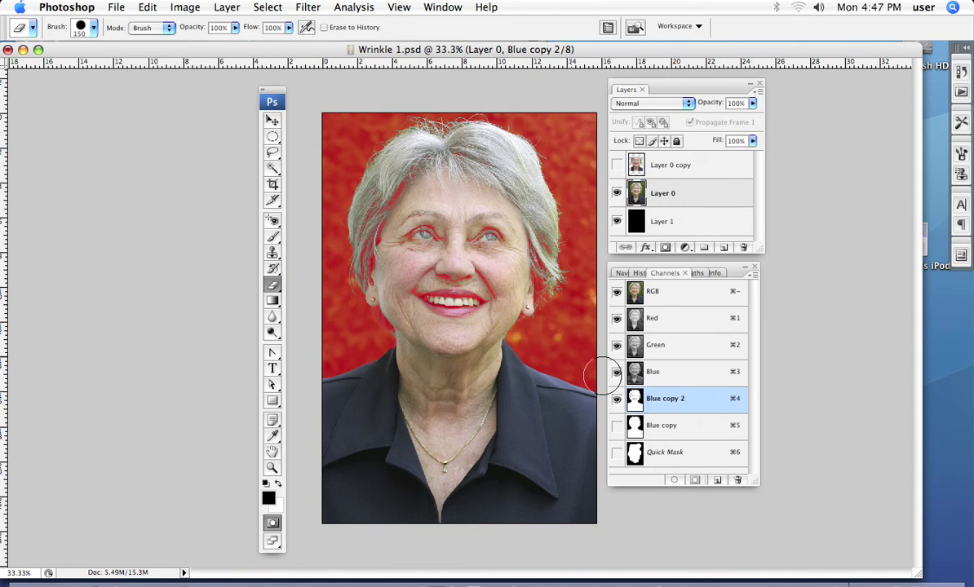
pyautogui.click(617, 294)
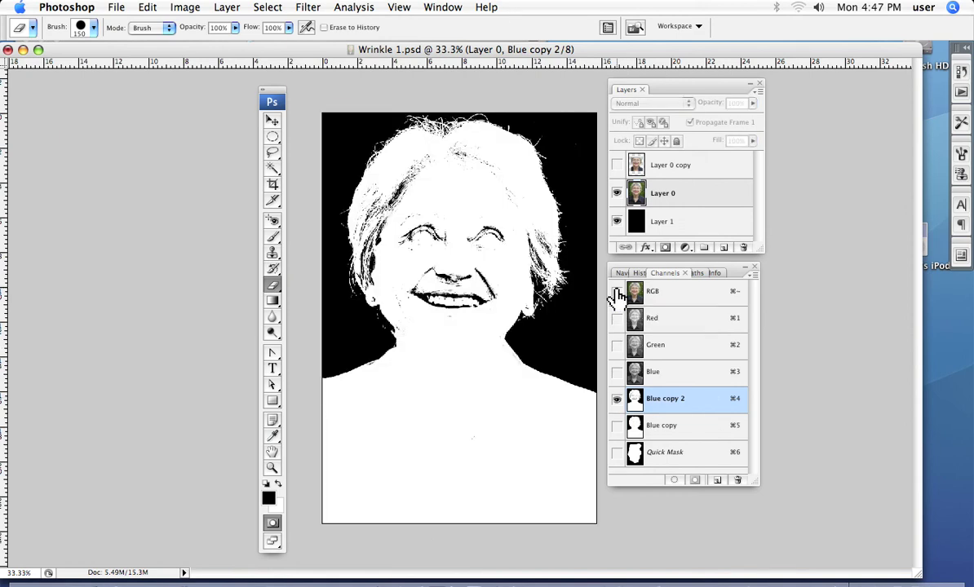
pyautogui.click(617, 293)
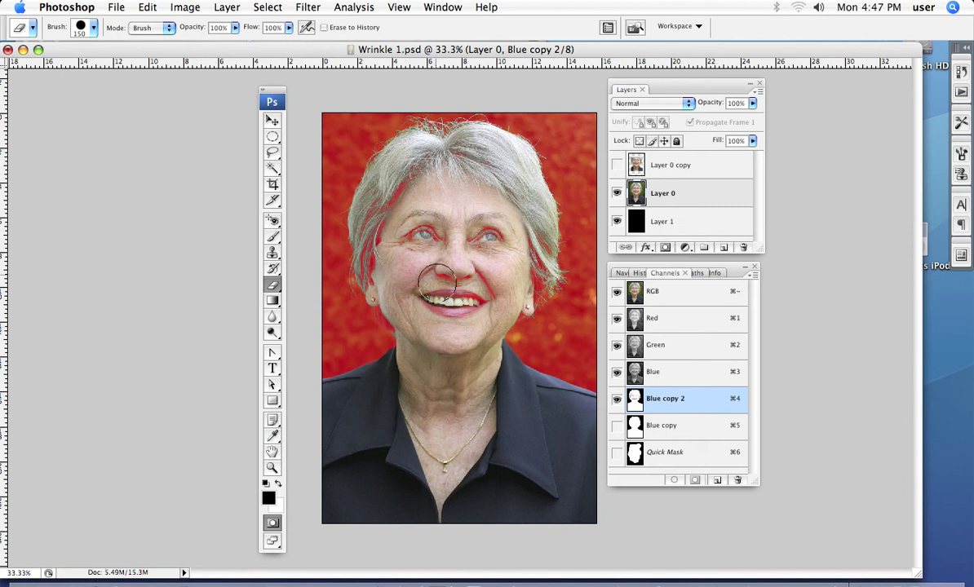
pyautogui.moveTo(460, 275)
pyautogui.mouseDown()
pyautogui.moveTo(486, 279)
pyautogui.moveTo(472, 244)
pyautogui.moveTo(516, 255)
pyautogui.moveTo(444, 231)
pyautogui.moveTo(435, 260)
pyautogui.mouseUp()
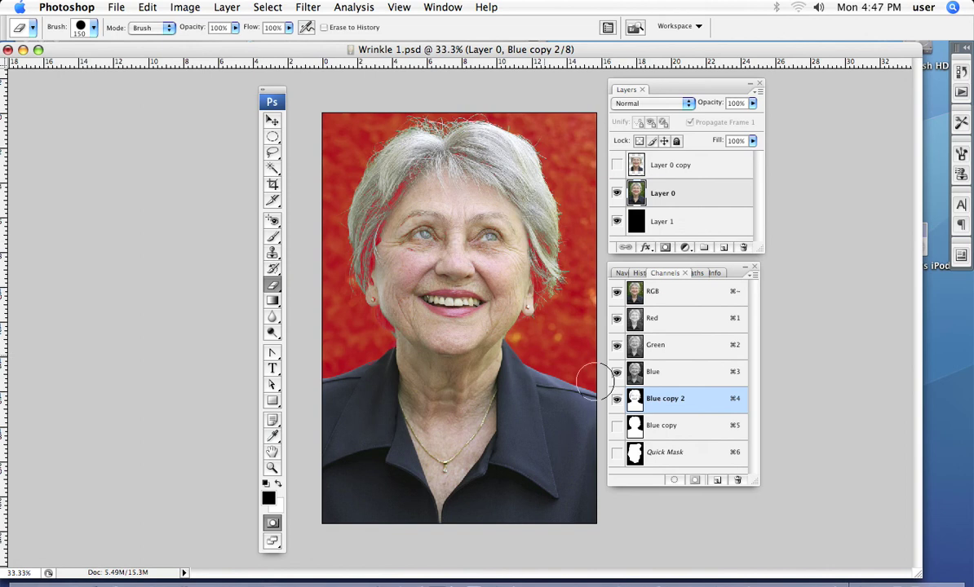
pyautogui.click(617, 293)
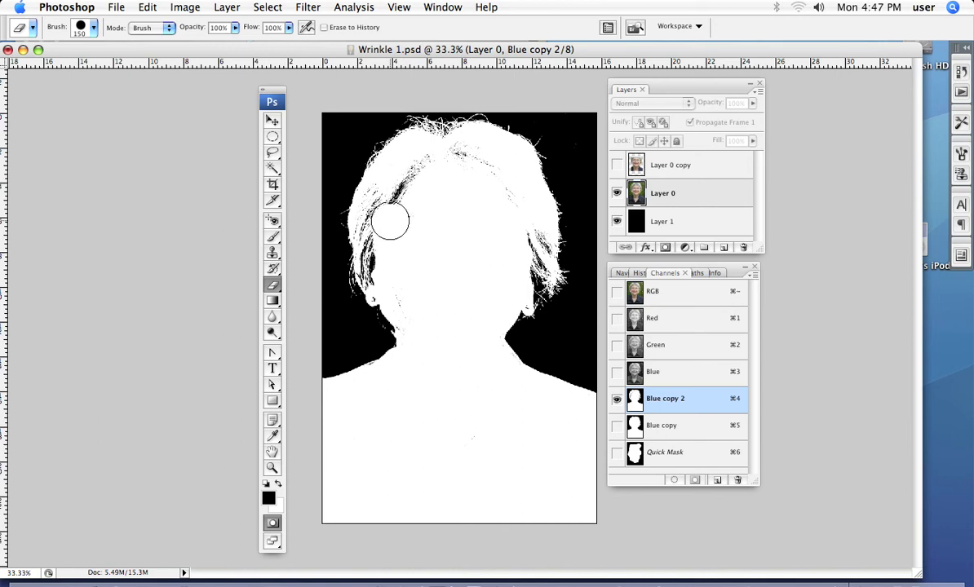
pyautogui.moveTo(389, 220)
pyautogui.mouseDown()
pyautogui.moveTo(382, 193)
pyautogui.moveTo(372, 209)
pyautogui.moveTo(377, 259)
pyautogui.moveTo(416, 314)
pyautogui.mouseUp()
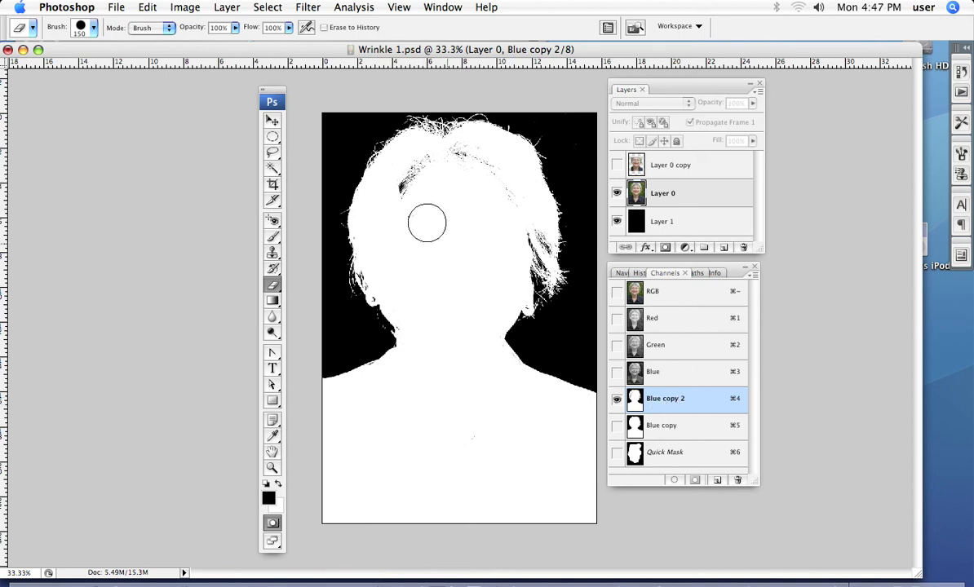
pyautogui.moveTo(427, 223)
pyautogui.mouseDown()
pyautogui.moveTo(397, 202)
pyautogui.moveTo(416, 172)
pyautogui.mouseUp()
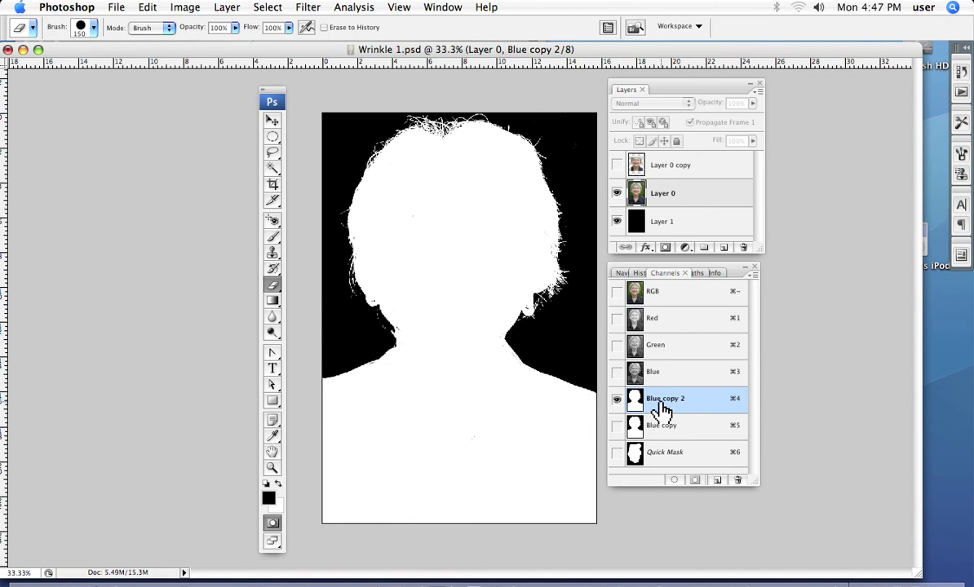
# Step: Preview Blue copy 2 as a selection over the photo, deselect it, and examine the Blue copy mask over the photo and alone
pyautogui.moveTo(659, 400); pyautogui.dragTo(673, 481)
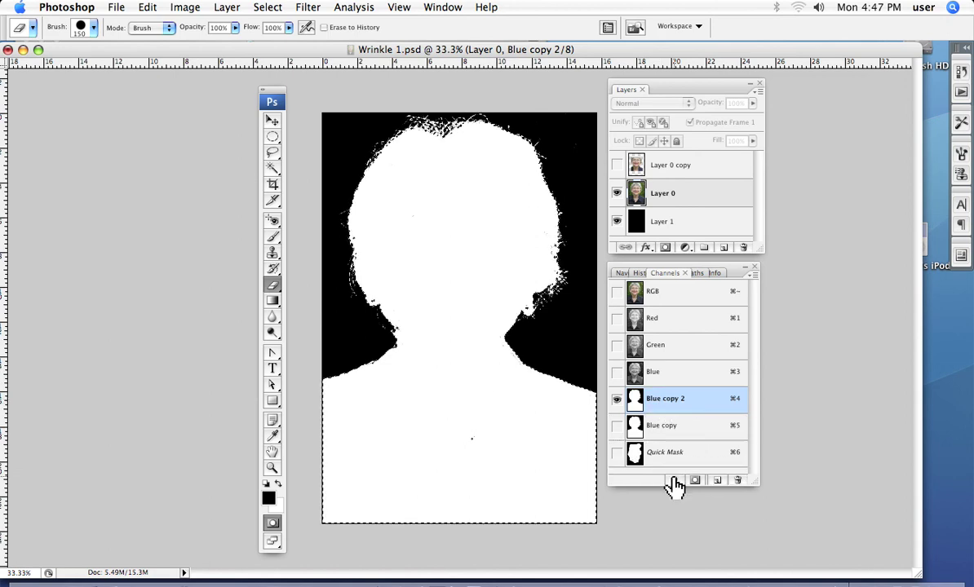
pyautogui.click(617, 291)
pyautogui.click(616, 399)
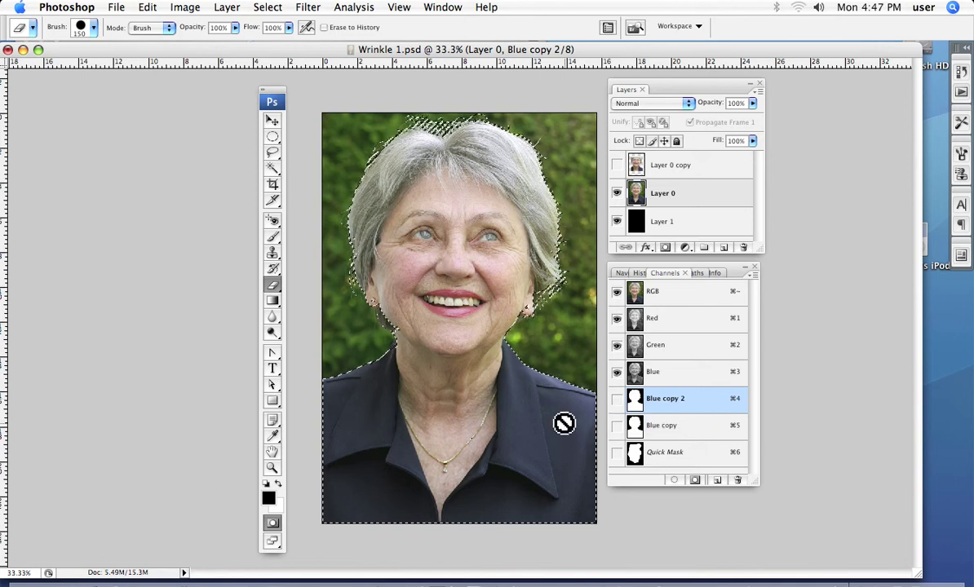
pyautogui.press('super+d')
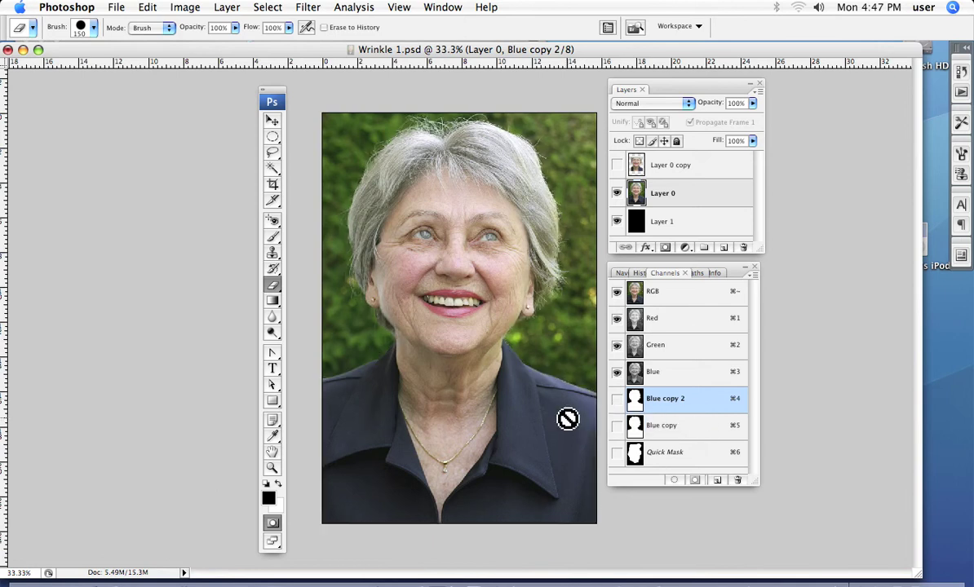
pyautogui.click(616, 405)
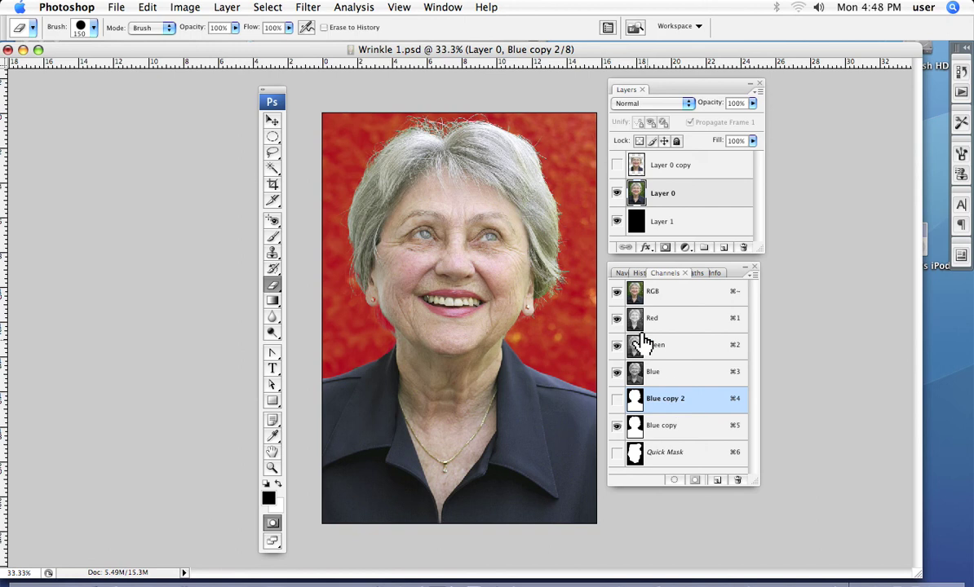
pyautogui.click(616, 292)
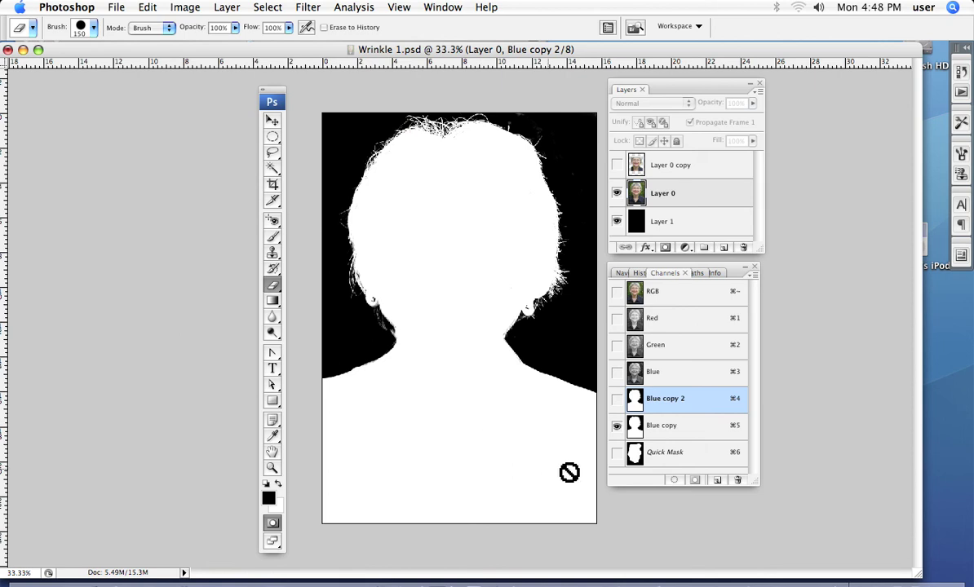
# Step: With the RGB composite active and Layer 1 hidden, load the Blue copy channel as a selection
pyautogui.click(669, 298)
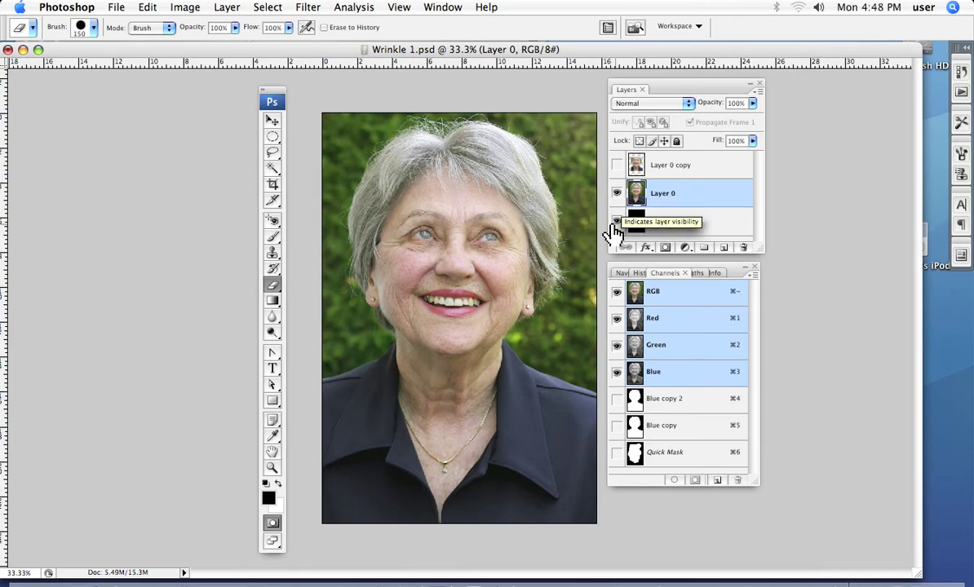
pyautogui.click(617, 221)
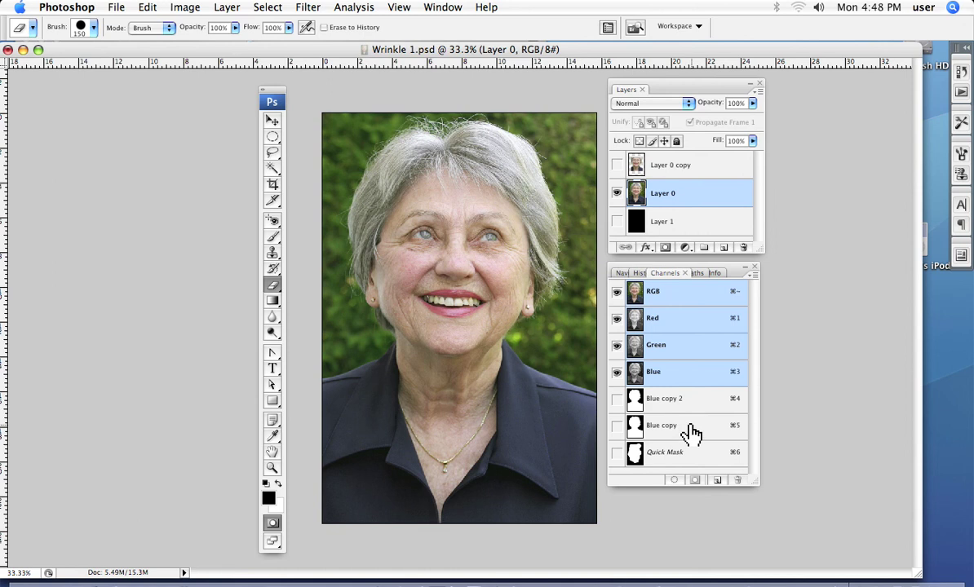
pyautogui.moveTo(682, 430); pyautogui.dragTo(675, 482)
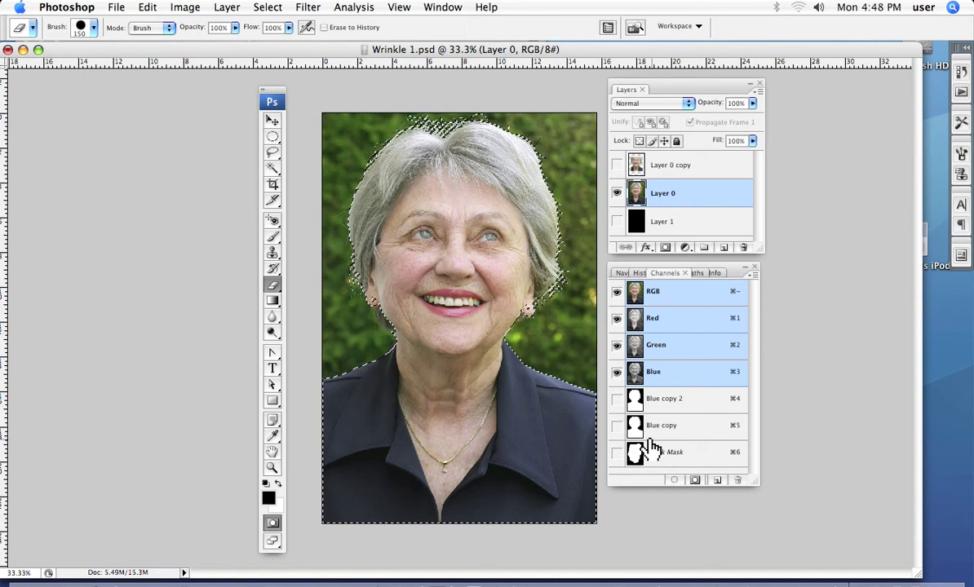
# Step: Invert the selection, checking it against the Blue copy 2 mask, delete the background from Layer 0, and deselect
pyautogui.click(617, 398)
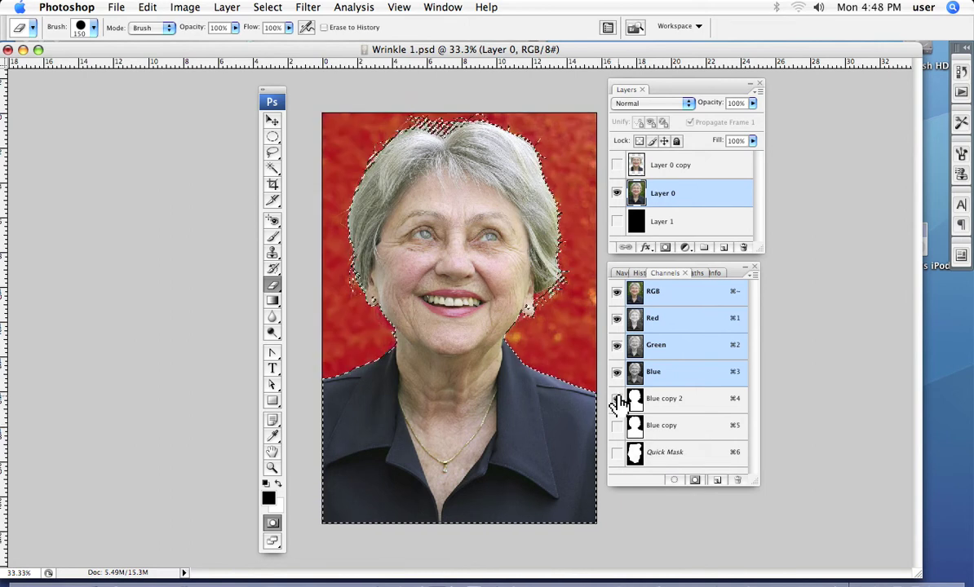
pyautogui.click(616, 292)
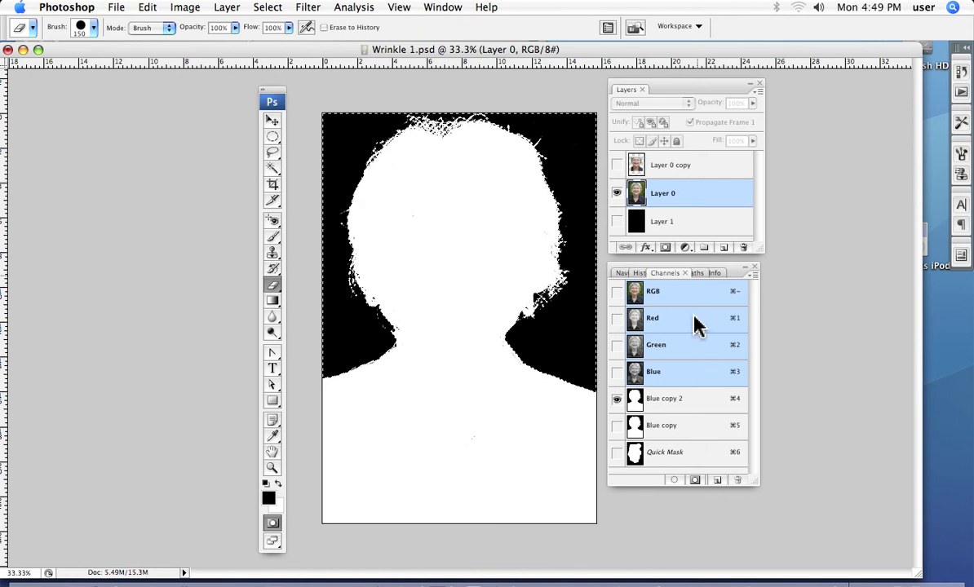
pyautogui.click(616, 292)
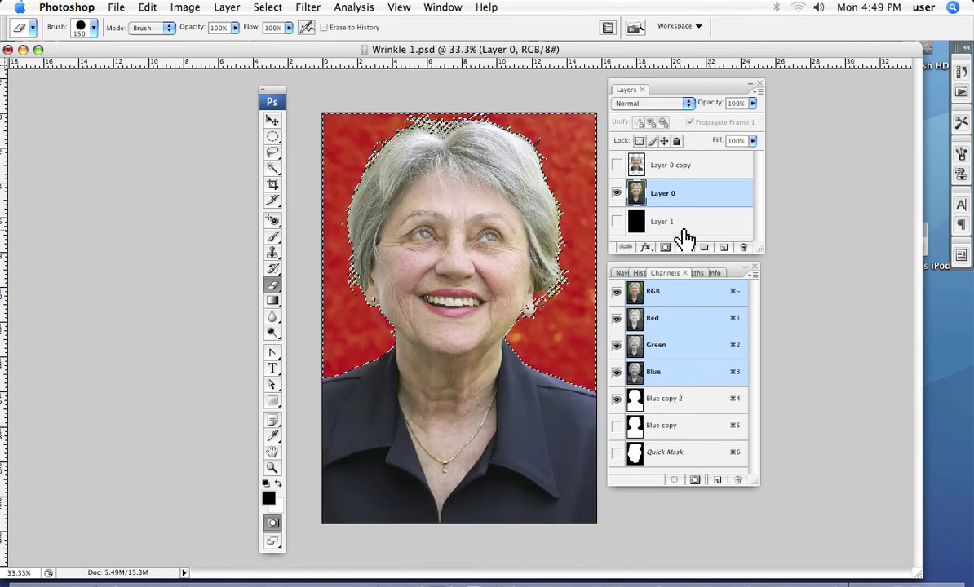
pyautogui.click(616, 399)
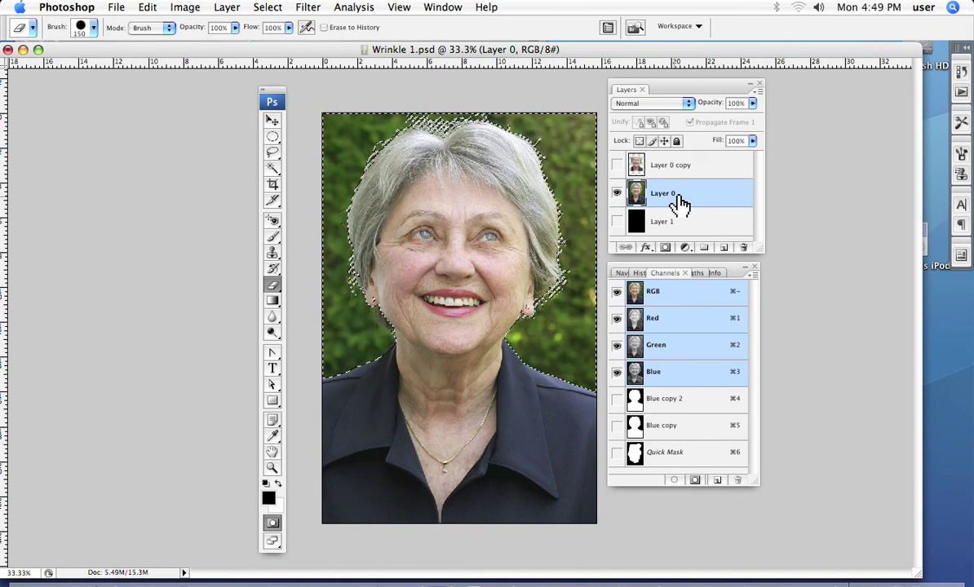
pyautogui.press('Delete')
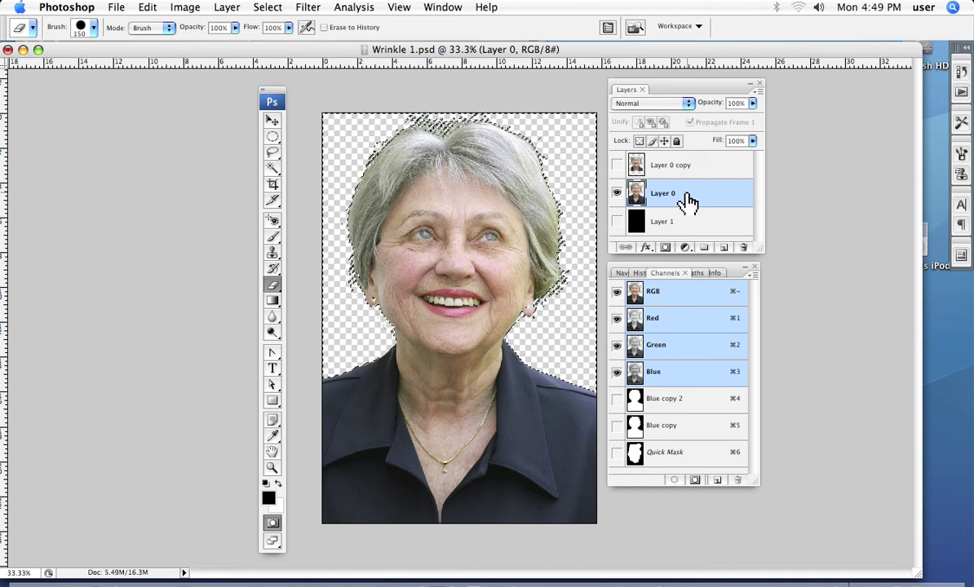
pyautogui.press('super+d')
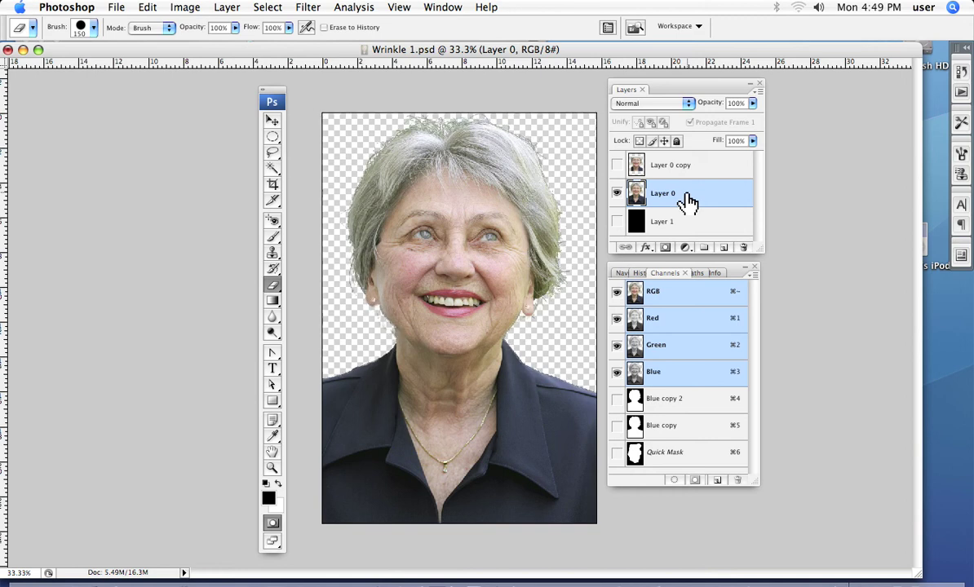
# Step: Show the black Layer 1 behind the cut-out woman on Layer 0
pyautogui.rightClick(616, 221)
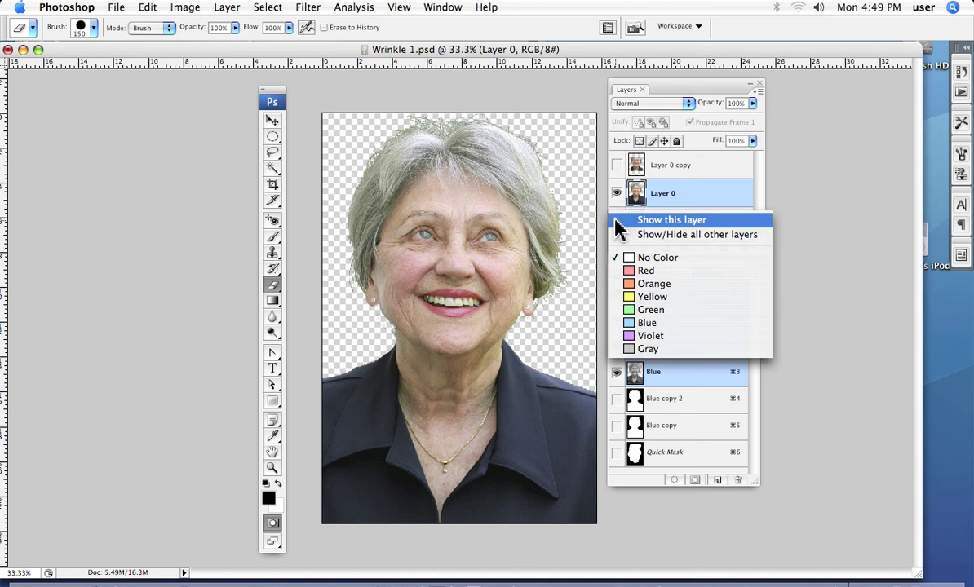
pyautogui.click(618, 173)
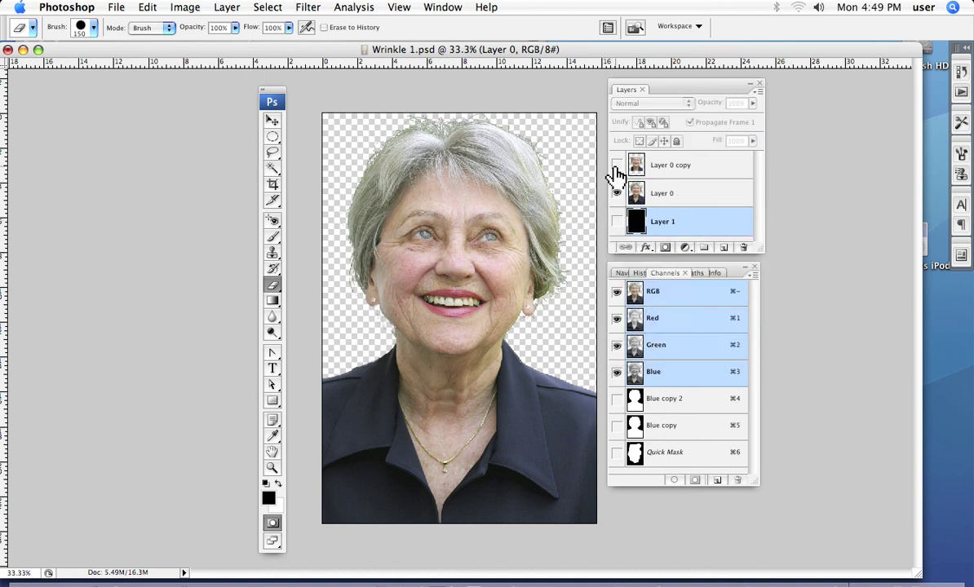
pyautogui.click(617, 222)
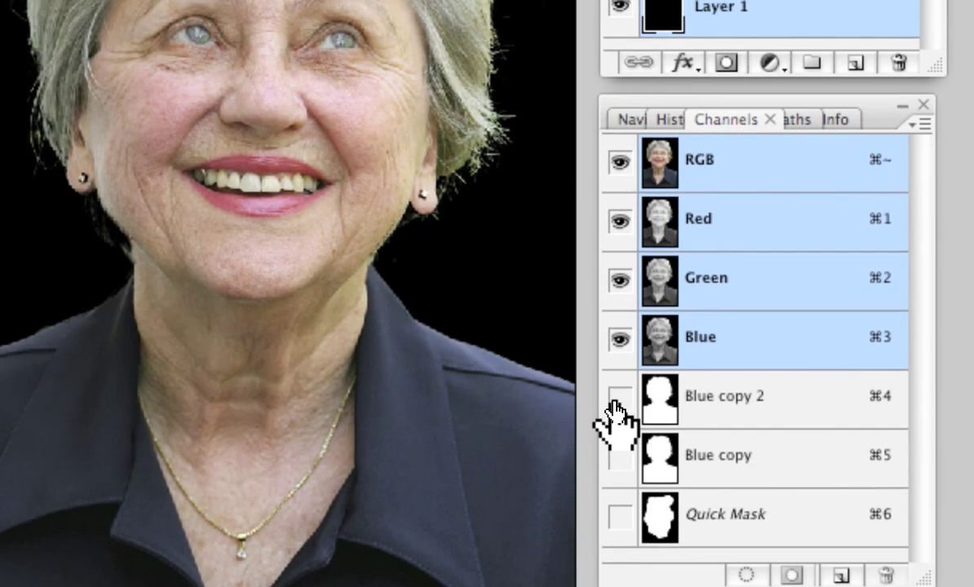
# Step: Examine the Blue copy 2 mask as an overlay on the cut-out and on its own
pyautogui.click(612, 537)
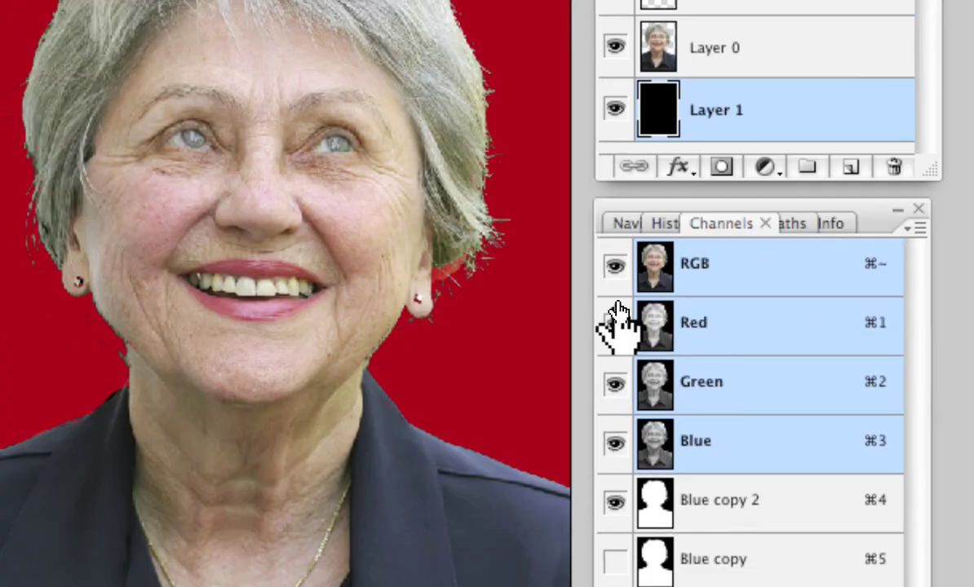
pyautogui.click(619, 304)
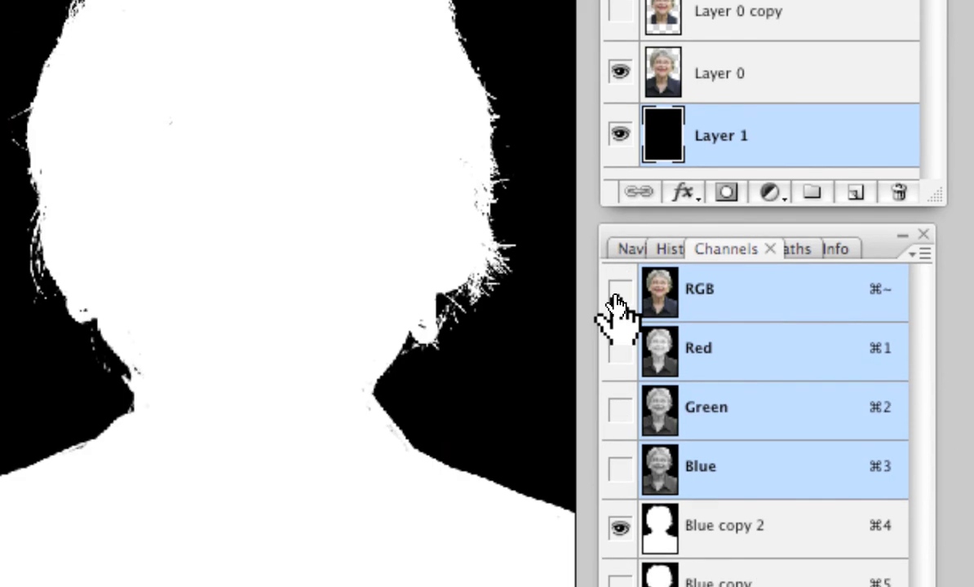